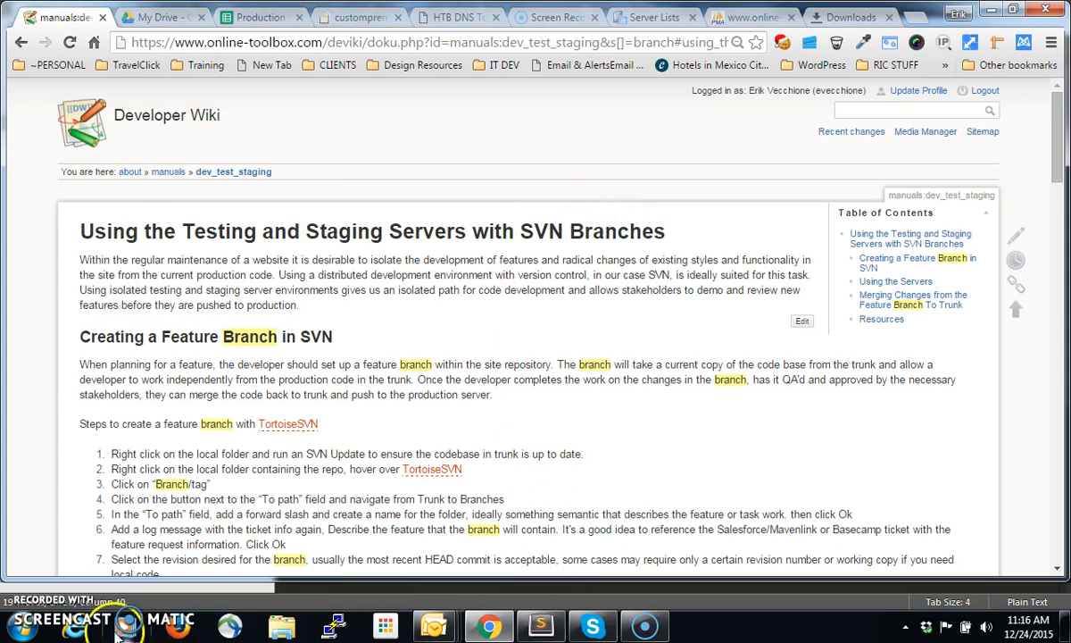
Switch to Windows Explorer and open the www folder on REC Drive (D:)
{"action": "left_click", "coordinate": [19, 625]}
{"action": "left_click", "coordinate": [253, 195]}
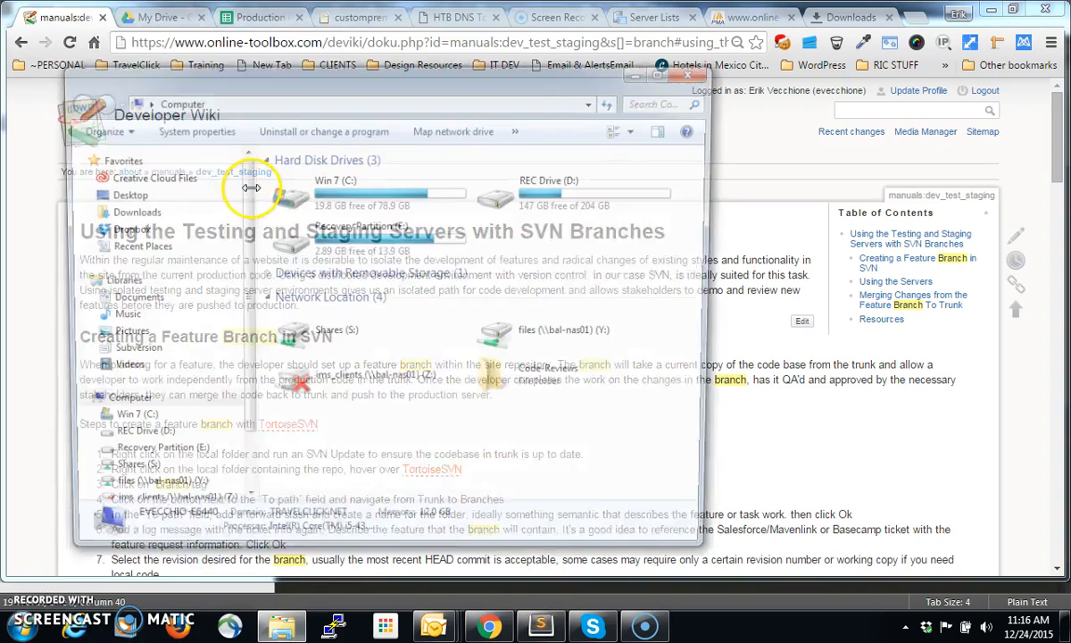
{"action": "double_click", "coordinate": [536, 198]}
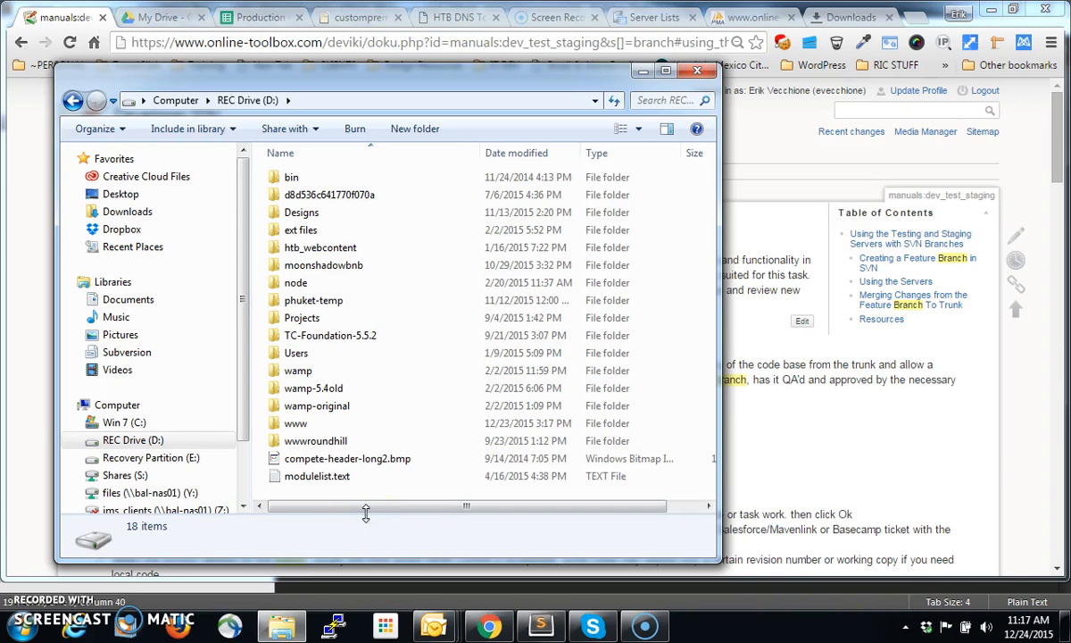
{"action": "left_click", "coordinate": [479, 211]}
{"action": "left_click", "coordinate": [304, 429]}
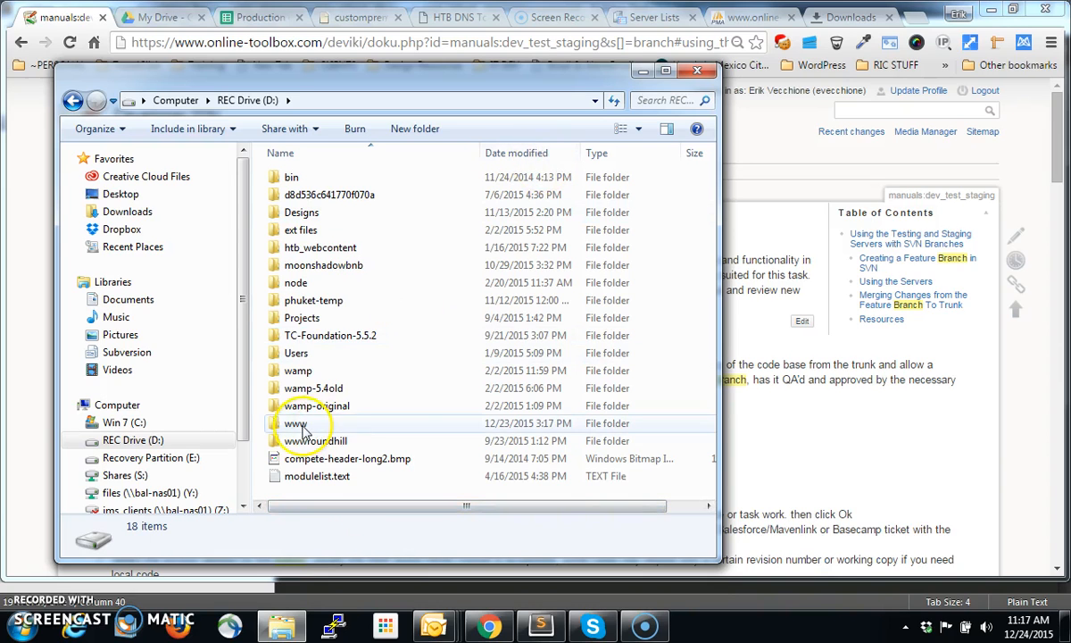
{"action": "double_click", "coordinate": [304, 428]}
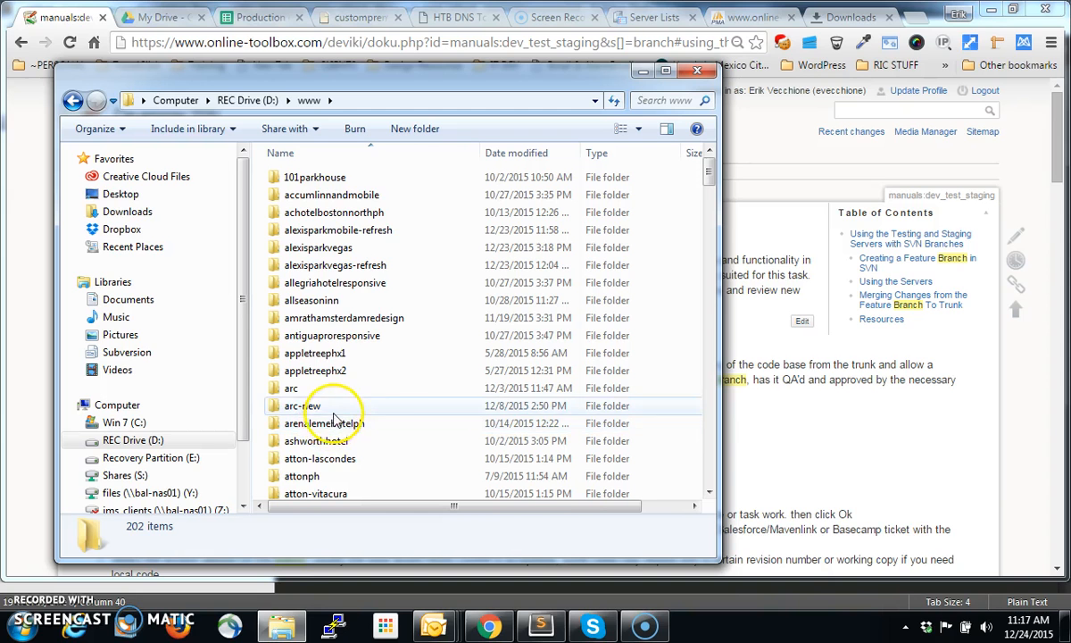
Open the TortoiseSVN Branch/tag dialog for the custompremiumfoundation folder
{"action": "scroll", "coordinate": [426, 390], "scroll_direction": "down", "scroll_amount": 5}
{"action": "scroll", "coordinate": [426, 393], "scroll_direction": "down", "scroll_amount": 4}
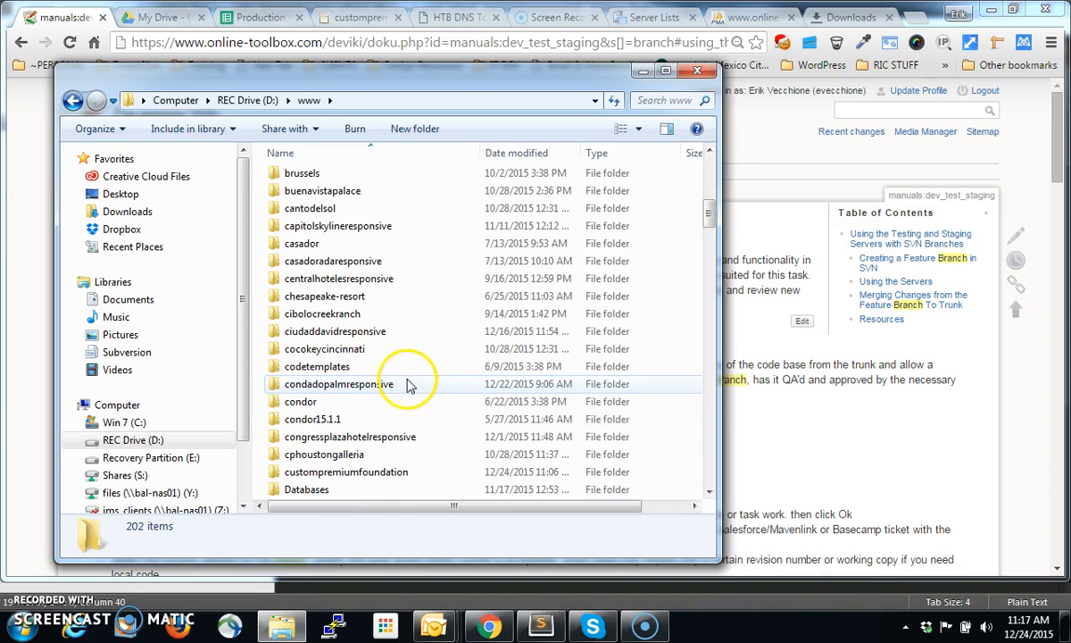
{"action": "scroll", "coordinate": [393, 431], "scroll_direction": "down", "scroll_amount": 1}
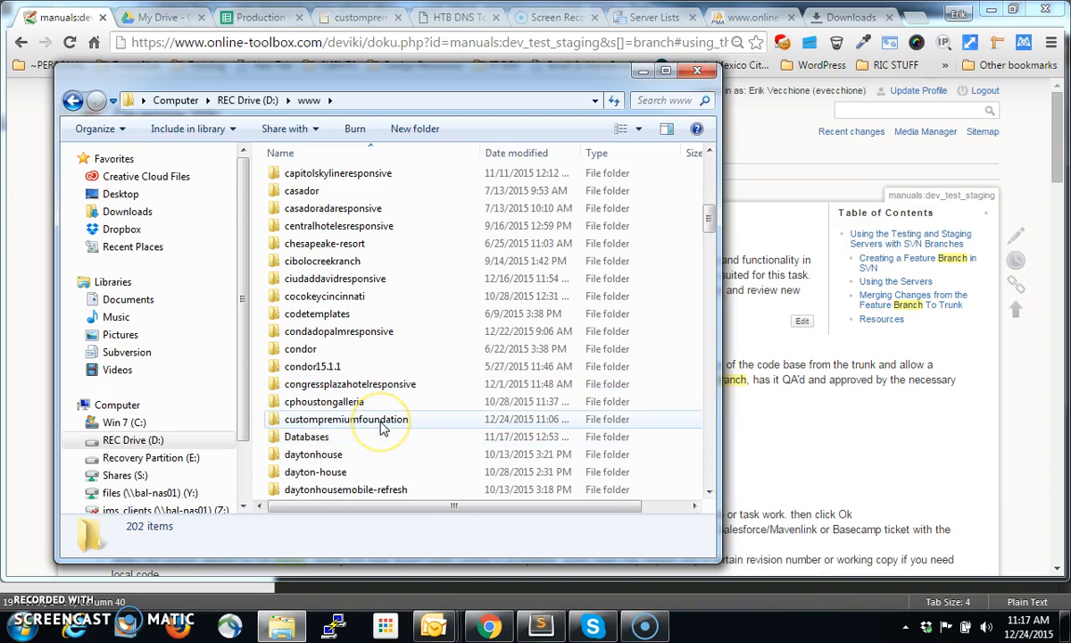
{"action": "left_click", "coordinate": [379, 419]}
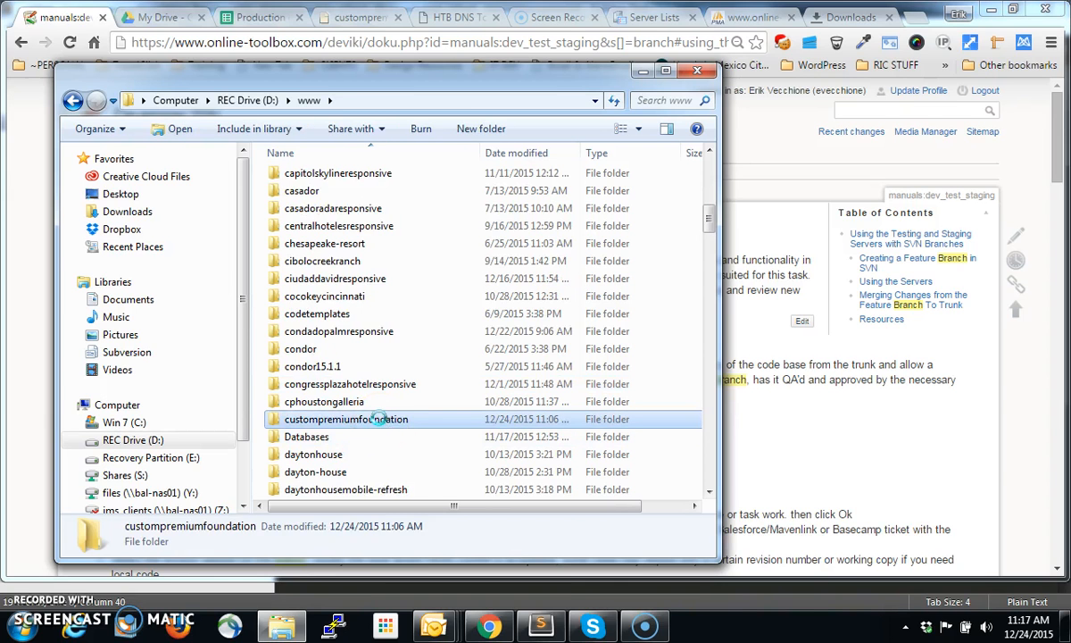
{"action": "right_click", "coordinate": [351, 425]}
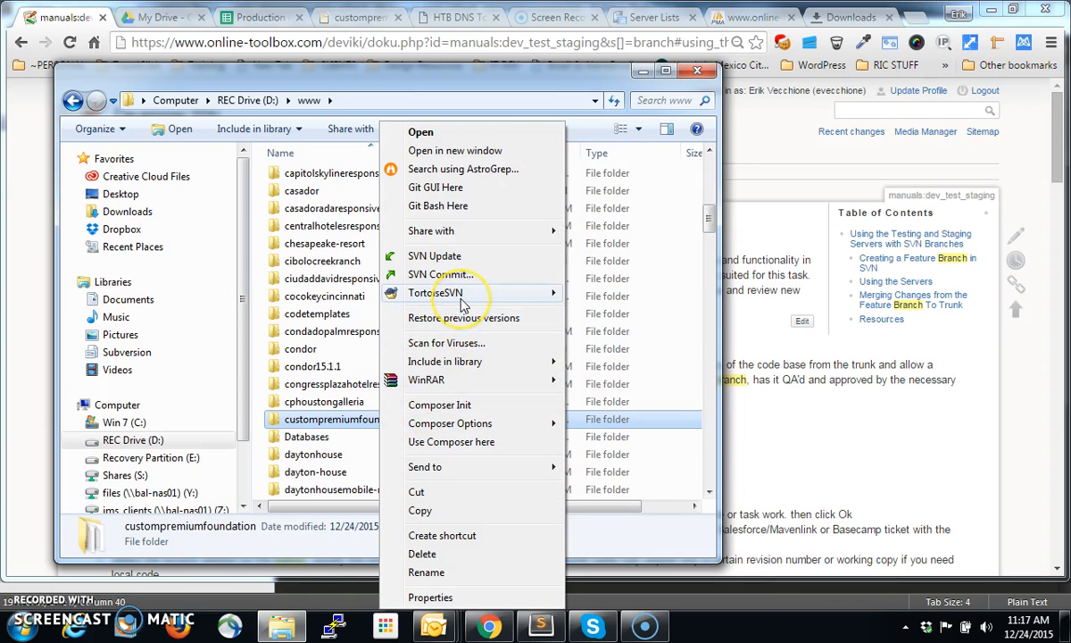
{"action": "mouse_move", "coordinate": [461, 299]}
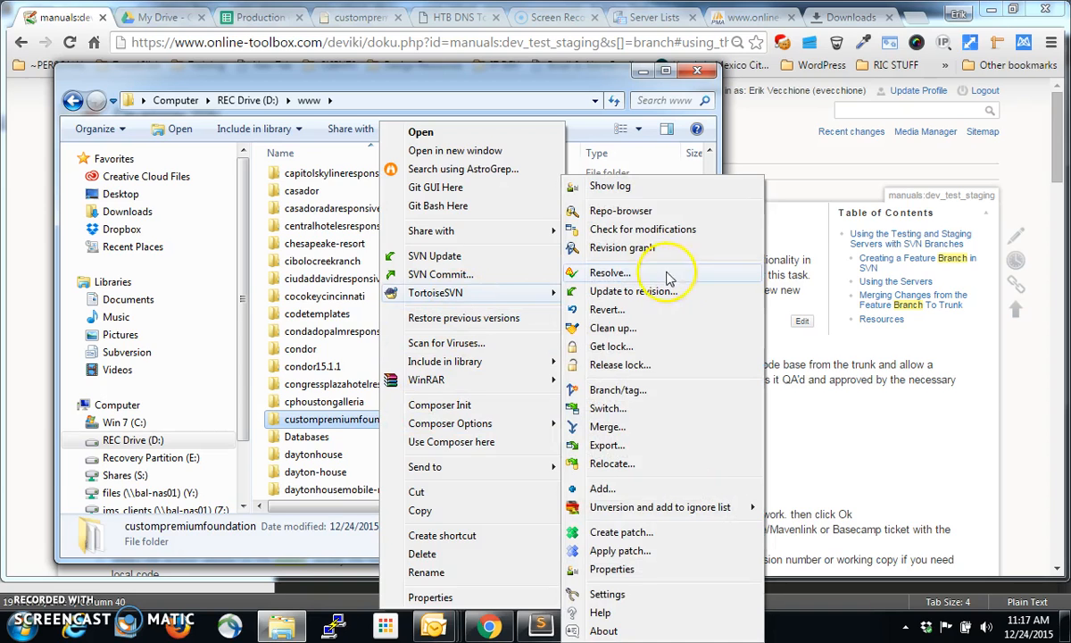
{"action": "left_click", "coordinate": [659, 393]}
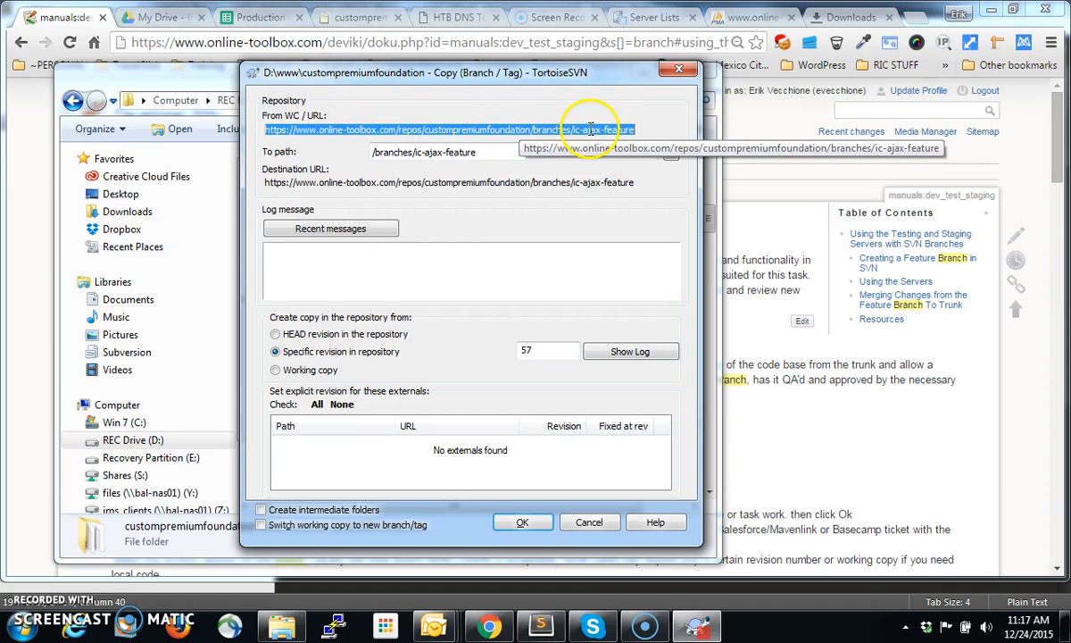
Examine the branch destination choices in the To path history and the repository browser without selecting another path
{"action": "left_click", "coordinate": [496, 151]}
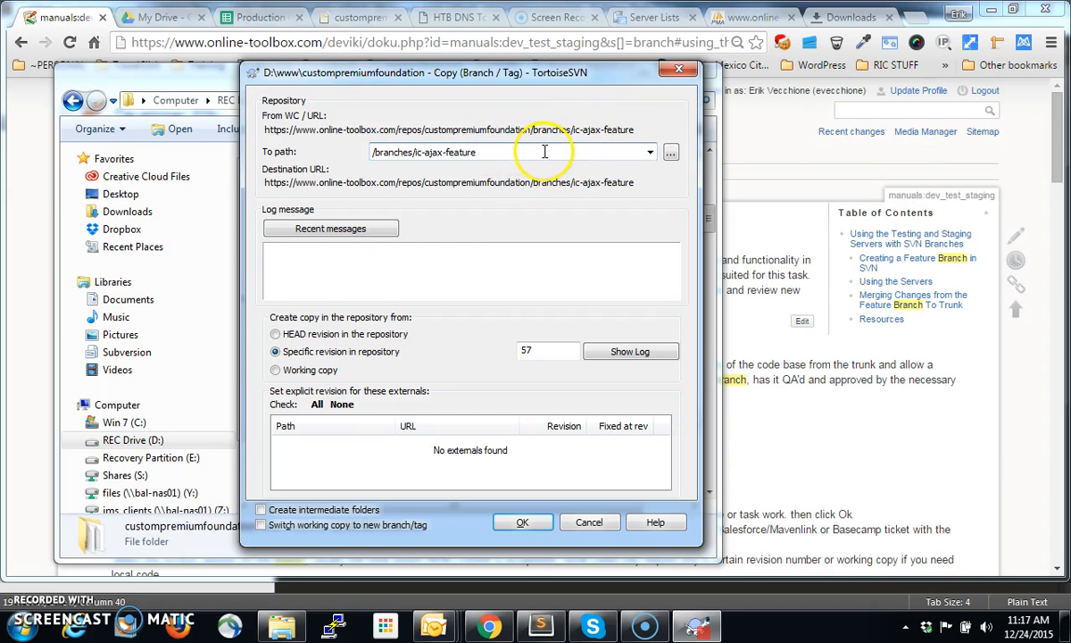
{"action": "left_click", "coordinate": [652, 154]}
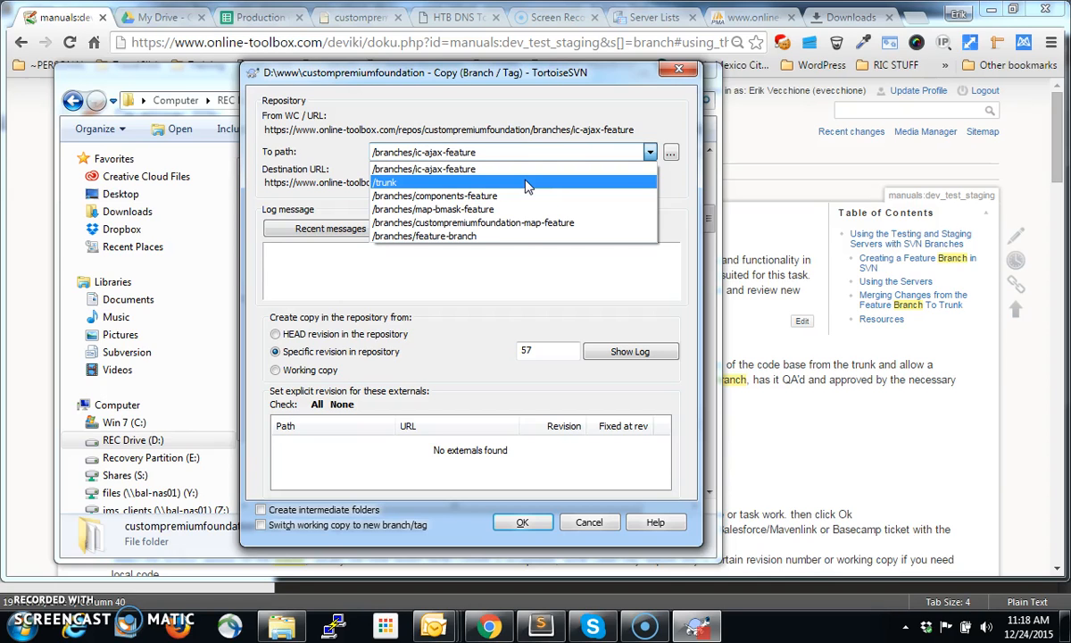
{"action": "left_click", "coordinate": [430, 116]}
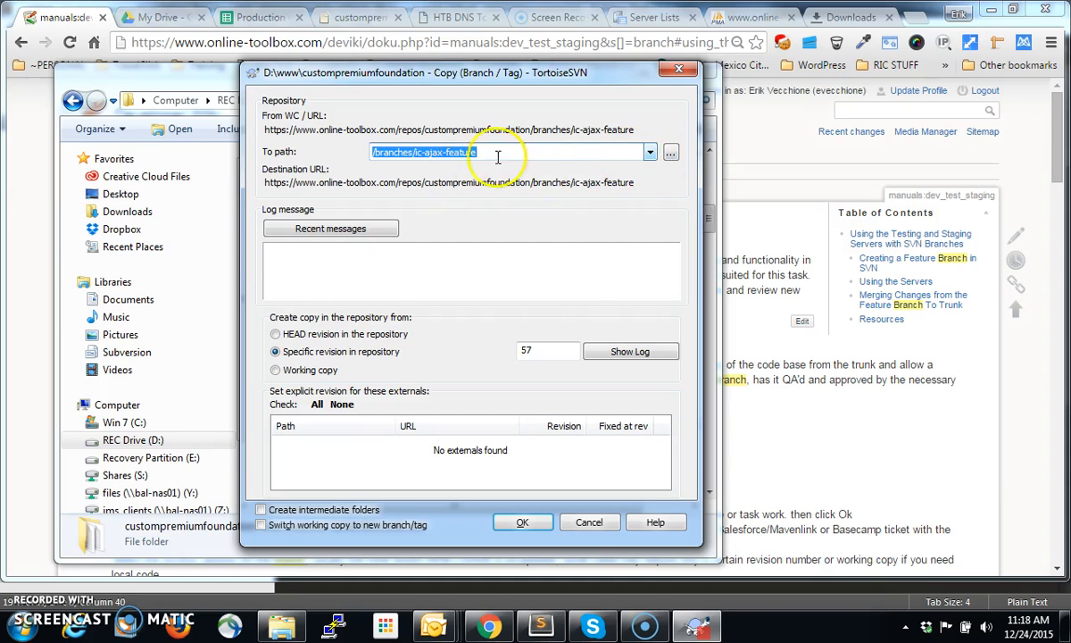
{"action": "left_click", "coordinate": [416, 152]}
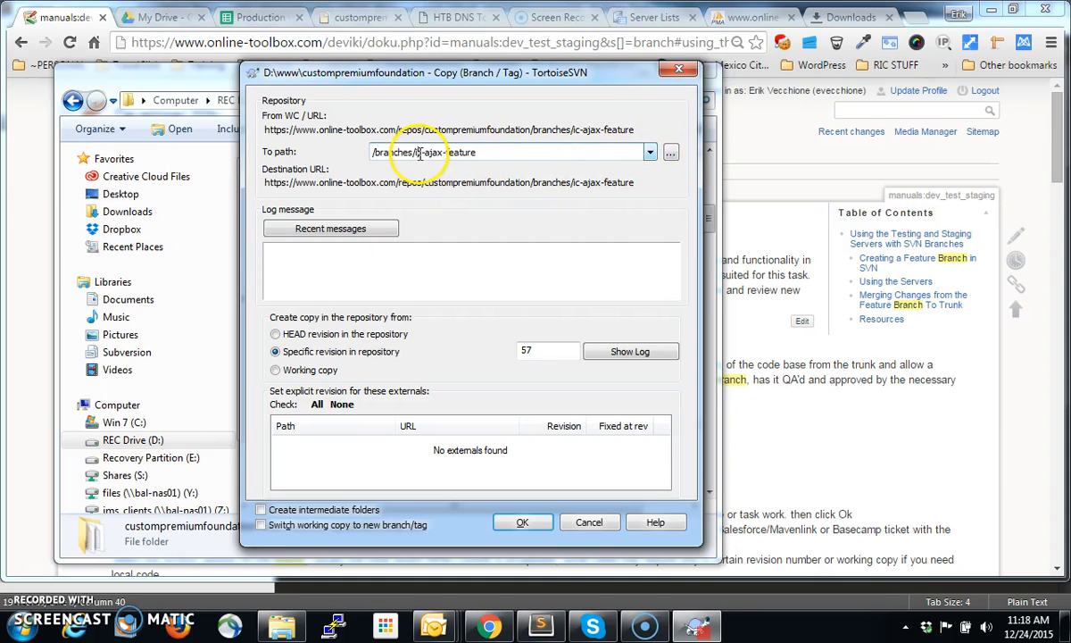
{"action": "left_click", "coordinate": [671, 154]}
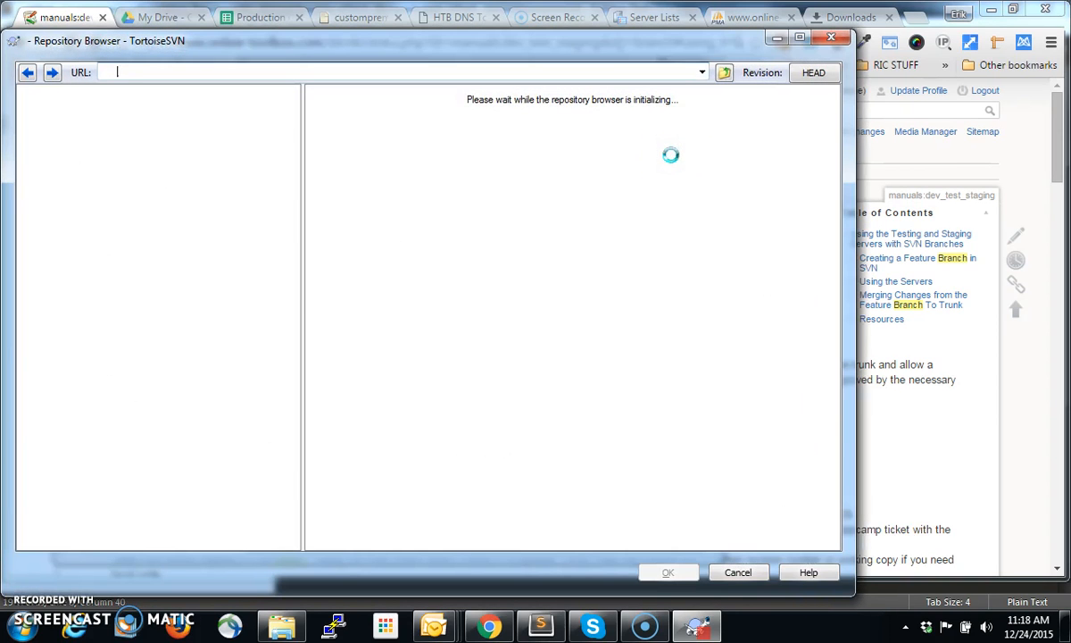
{"action": "left_click", "coordinate": [829, 36]}
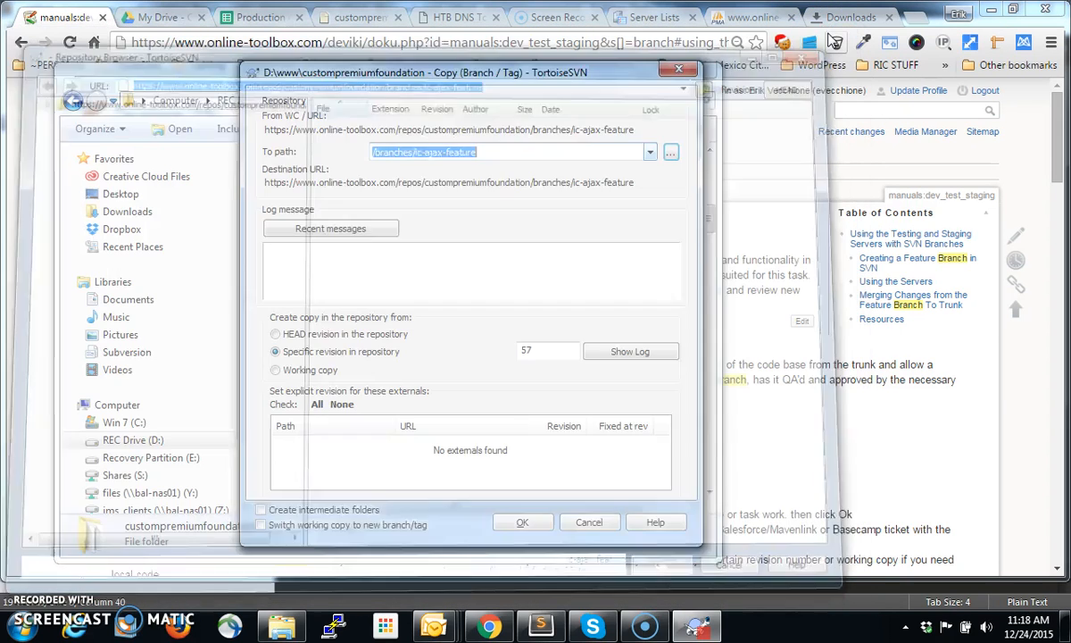
Review the branch name in To path and the log message area, and close the dialog without creating a branch
{"action": "left_click", "coordinate": [421, 150]}
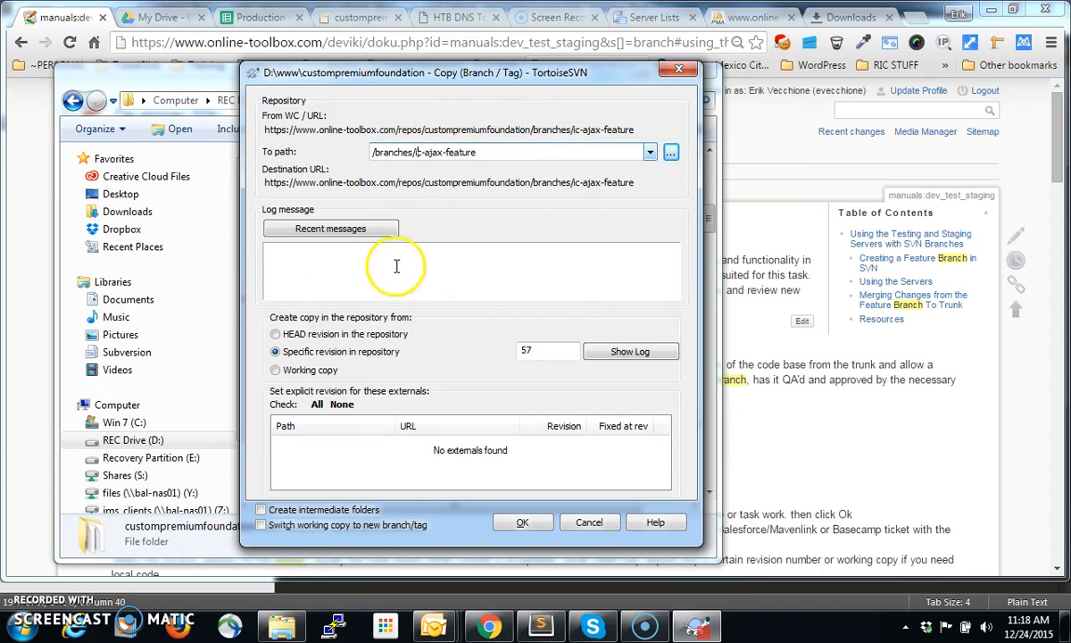
{"action": "left_click", "coordinate": [459, 261]}
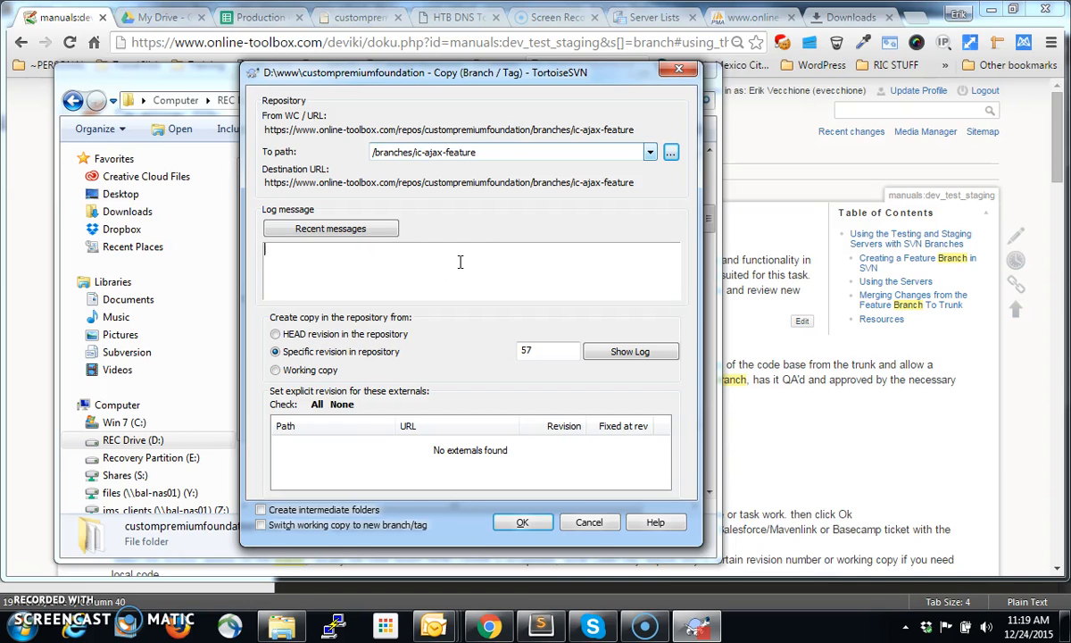
{"action": "left_click", "coordinate": [512, 276]}
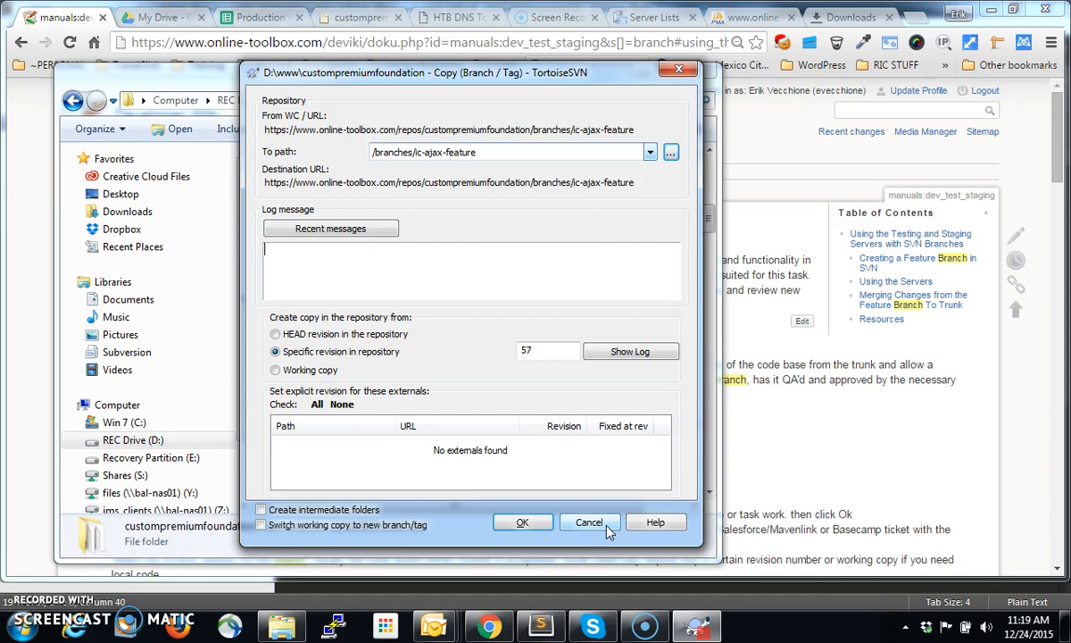
{"action": "left_click", "coordinate": [680, 70]}
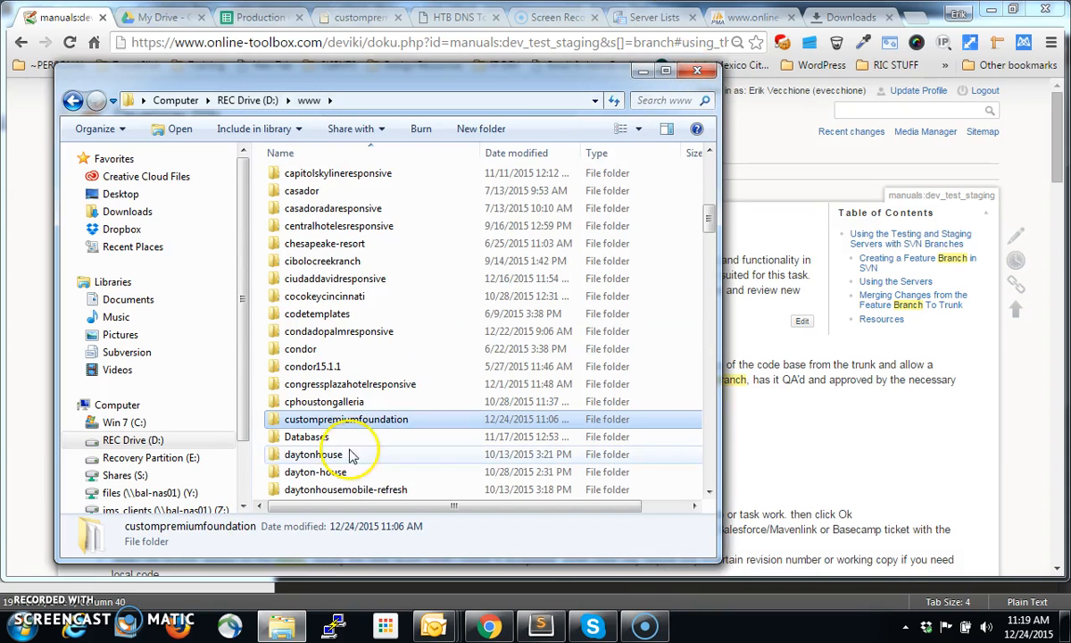
Open the custompremiumfoundation folder and maximize its window
{"action": "double_click", "coordinate": [375, 422]}
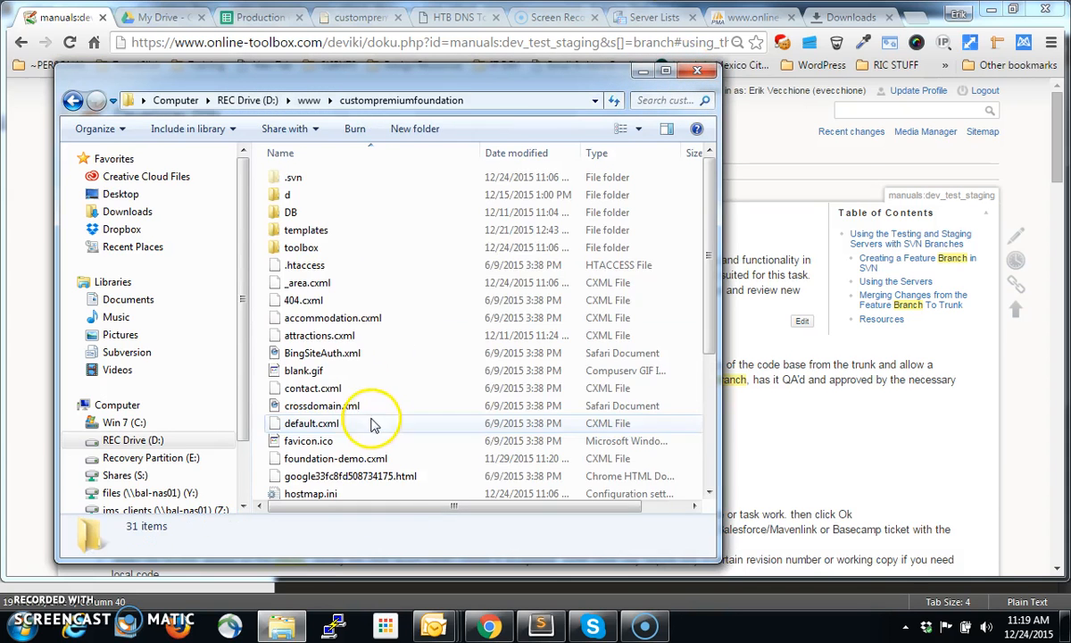
{"action": "left_click", "coordinate": [665, 71]}
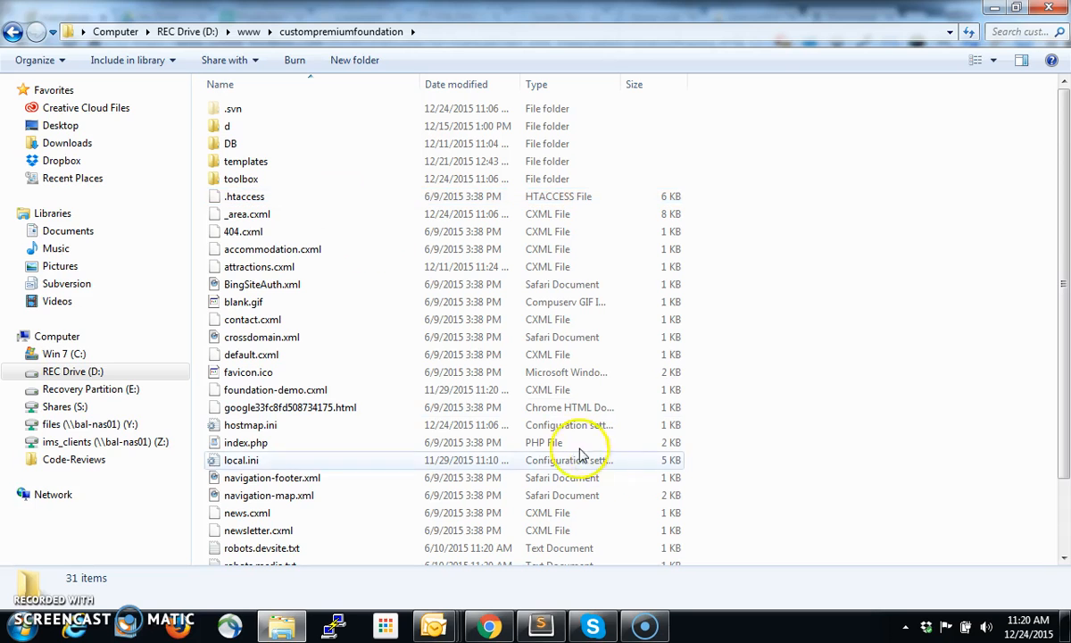
Switch to Sublime Text and bring up the custompremiumfoundation-ajax-demo.conf file
{"action": "left_click", "coordinate": [543, 627]}
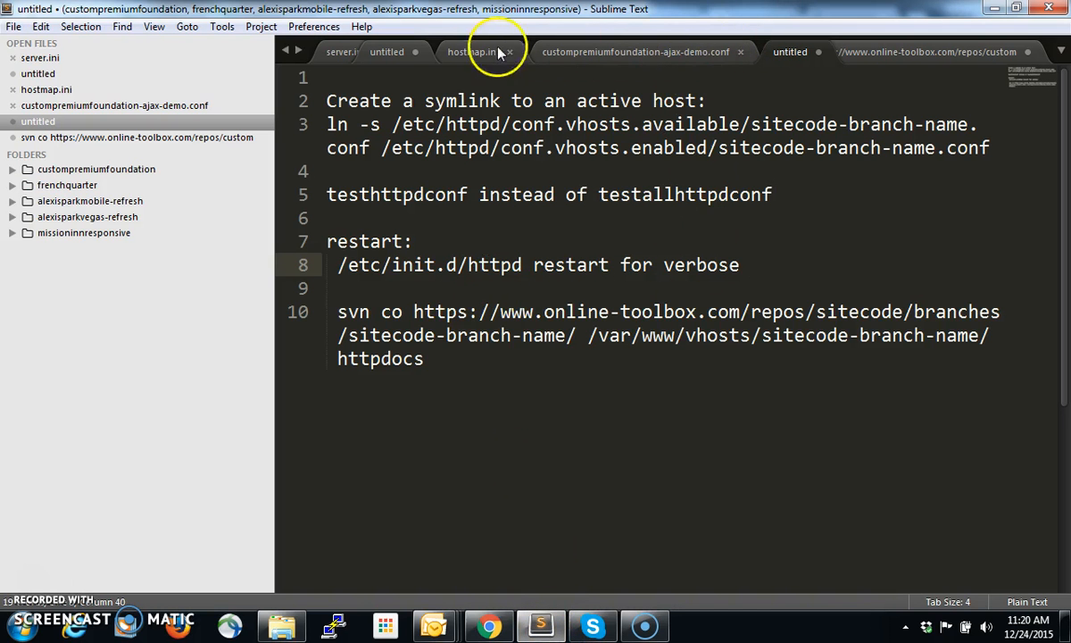
{"action": "left_click", "coordinate": [606, 54]}
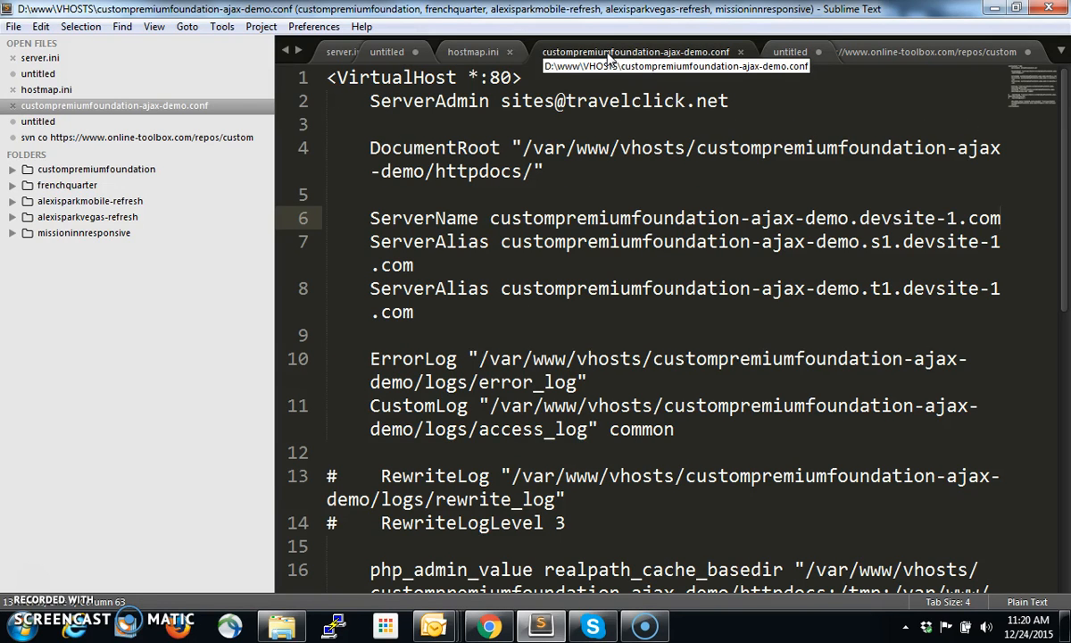
{"action": "left_click", "coordinate": [821, 201]}
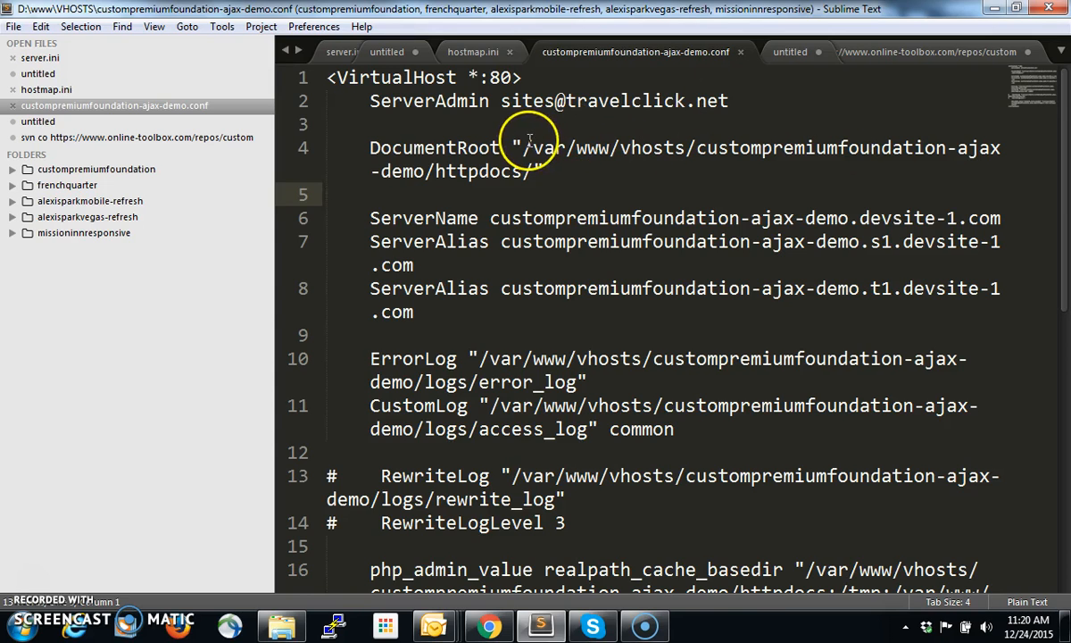
Examine the DocumentRoot path on line 4, highlighting the site code, the branch name part and the httpdocs folder
{"action": "double_click", "coordinate": [816, 148]}
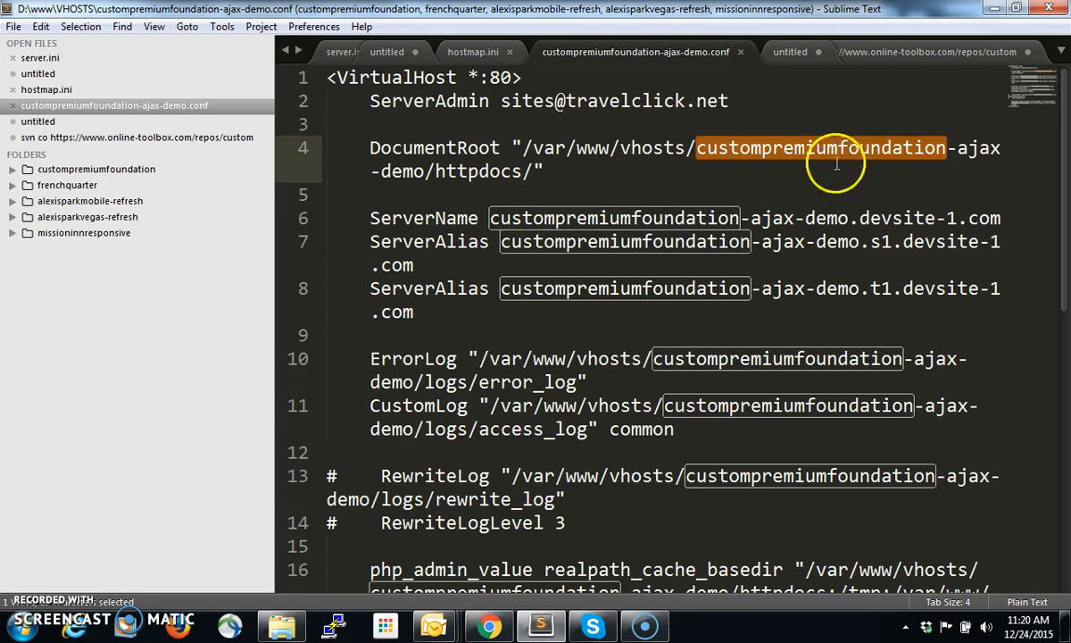
{"action": "left_click", "coordinate": [692, 149]}
{"action": "left_click_drag", "start_coordinate": [697, 149], "coordinate": [999, 148]}
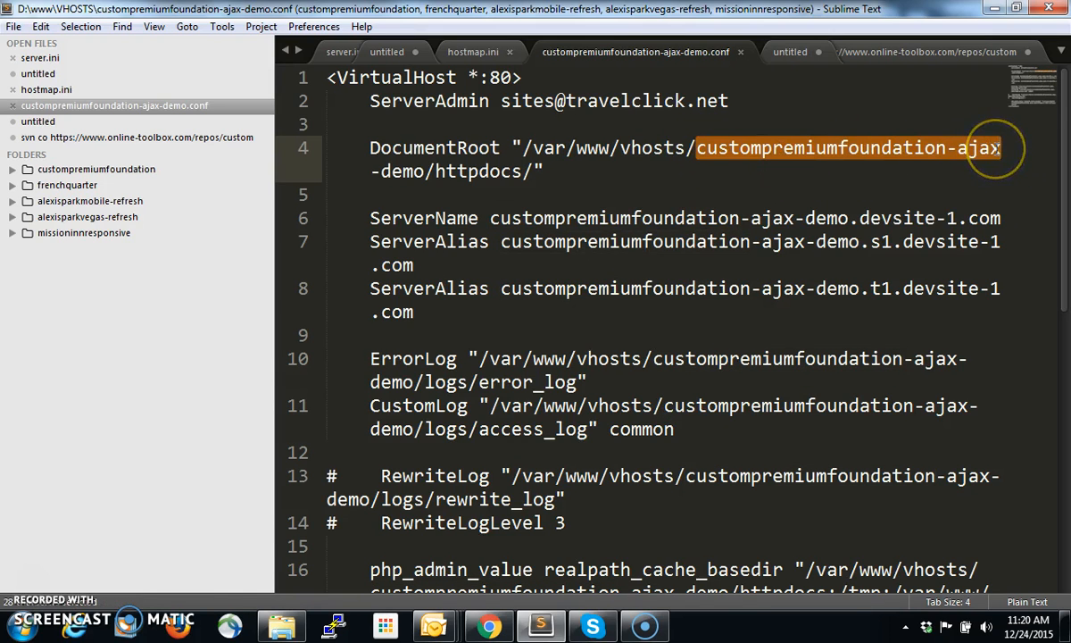
{"action": "left_click", "coordinate": [584, 154]}
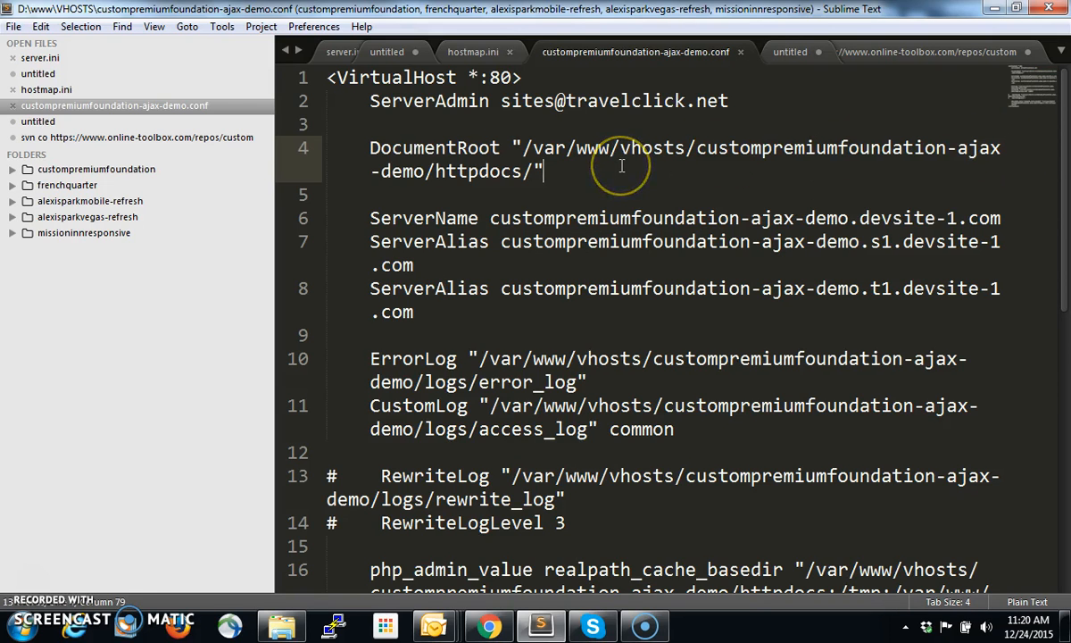
{"action": "left_click", "coordinate": [818, 167]}
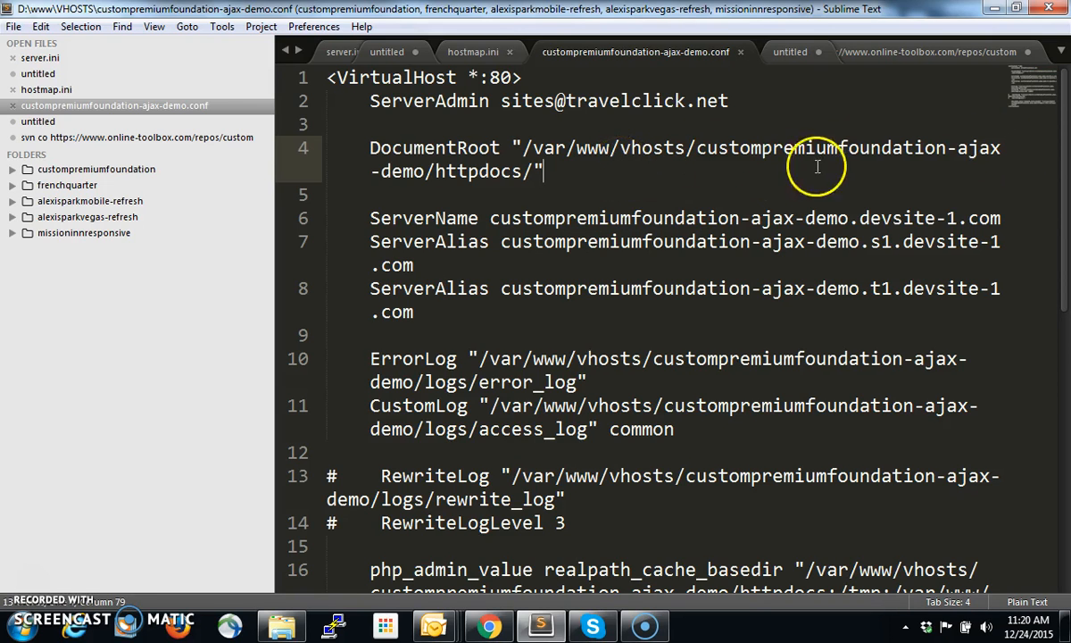
{"action": "double_click", "coordinate": [757, 154]}
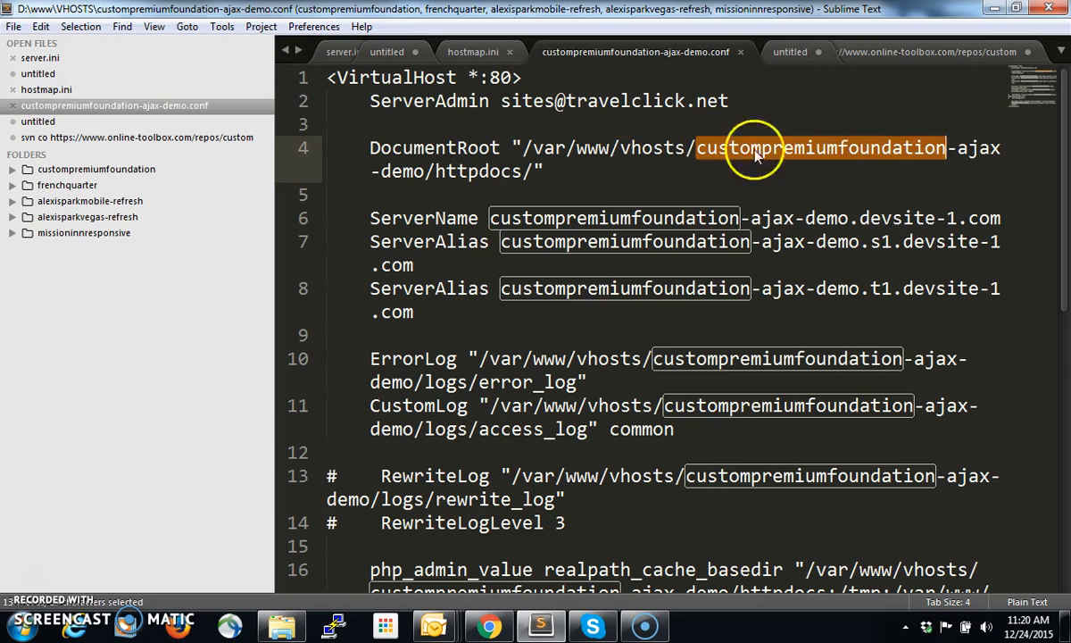
{"action": "double_click", "coordinate": [977, 152]}
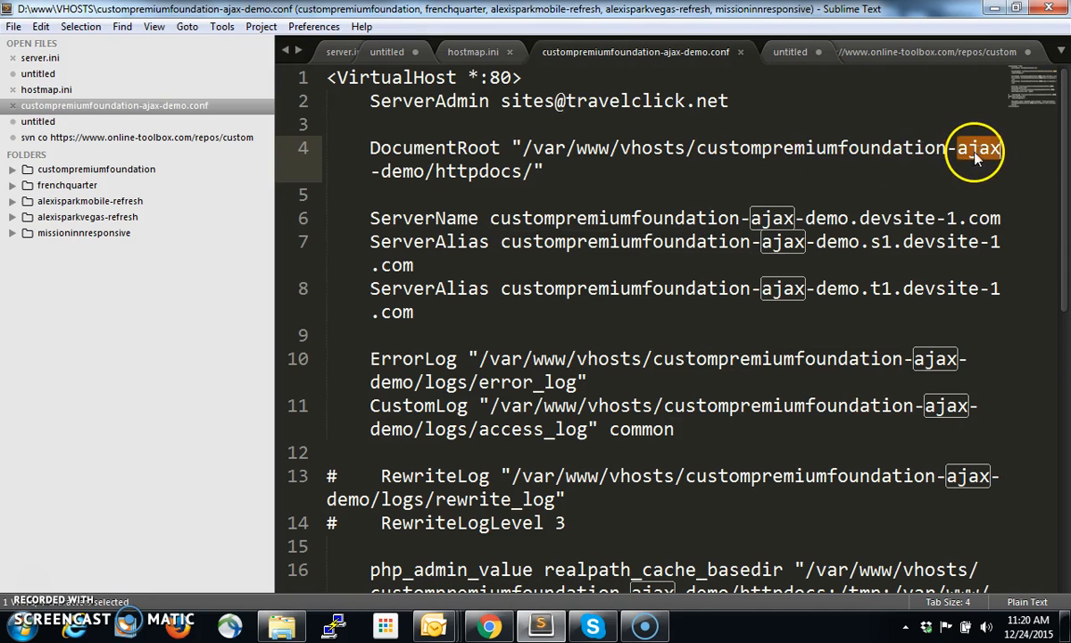
{"action": "double_click", "coordinate": [453, 170]}
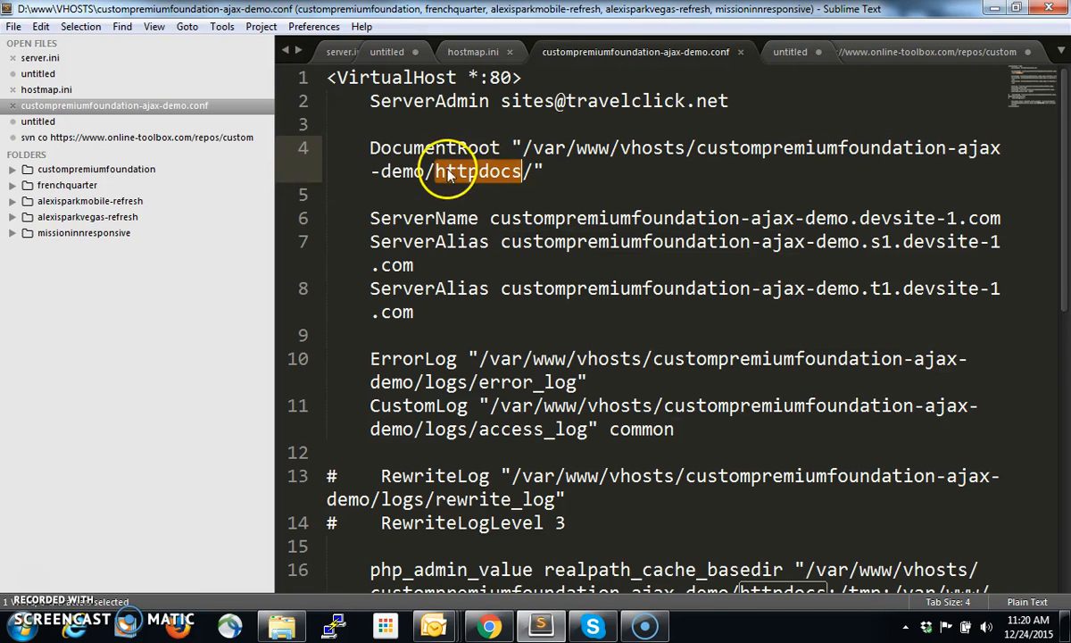
Examine the ServerName and ServerAlias entries, highlighting the s1 subdomain in the first alias
{"action": "left_click", "coordinate": [795, 218]}
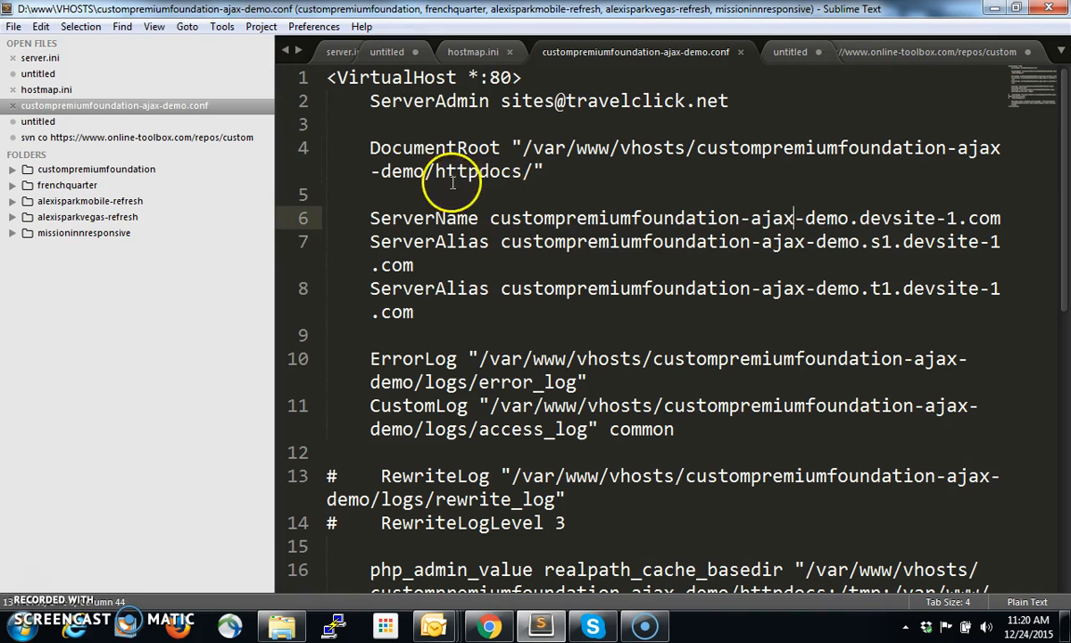
{"action": "left_click", "coordinate": [782, 242]}
{"action": "left_click", "coordinate": [535, 243]}
{"action": "scroll", "coordinate": [632, 333], "scroll_direction": "down", "scroll_amount": 1}
{"action": "scroll", "coordinate": [632, 333], "scroll_direction": "up", "scroll_amount": 1}
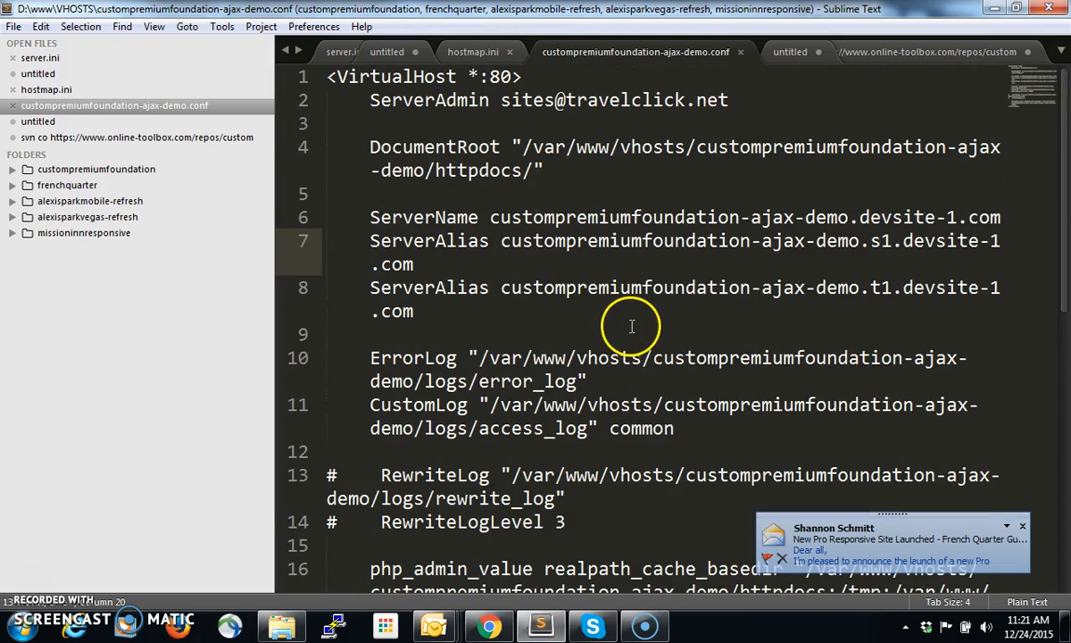
{"action": "double_click", "coordinate": [879, 241]}
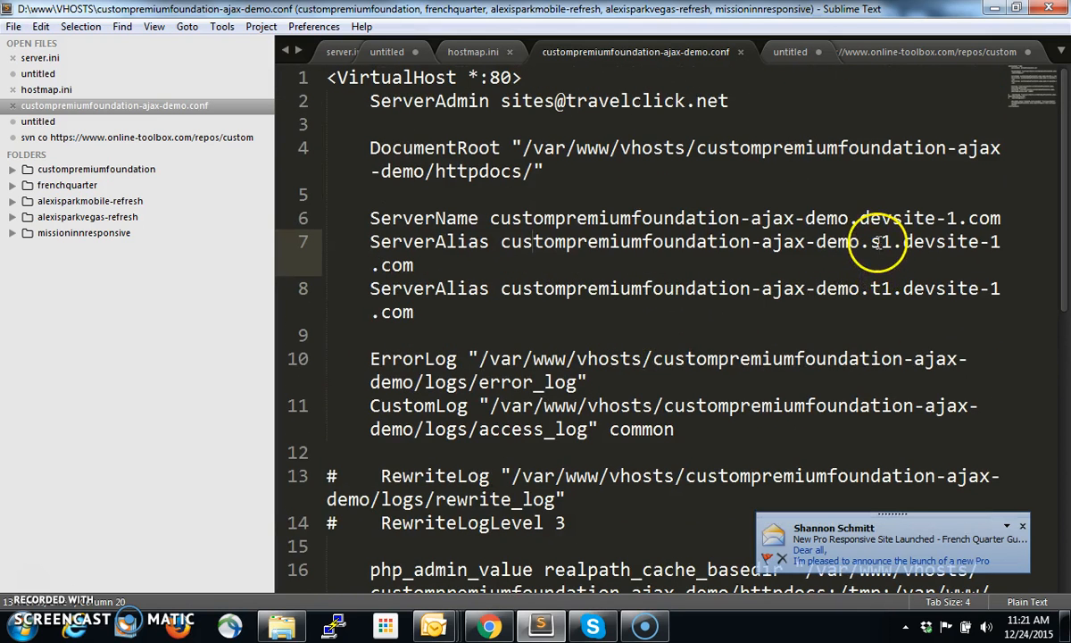
Examine the t1 subdomain in the second ServerAlias, the devsite domain in the ServerName and the log paths below them
{"action": "double_click", "coordinate": [880, 289]}
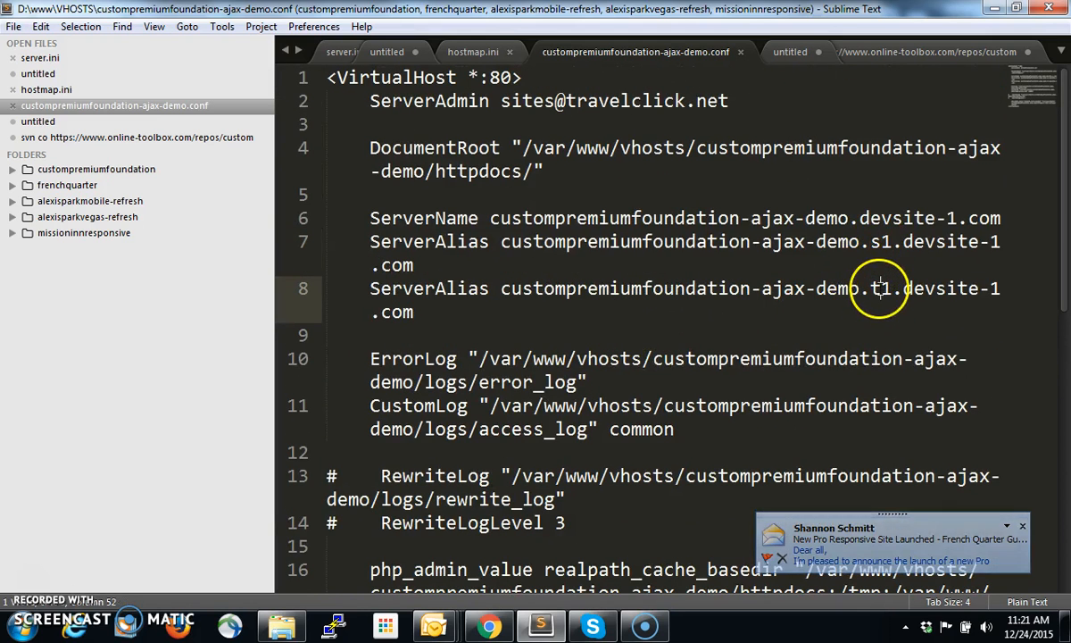
{"action": "double_click", "coordinate": [873, 219]}
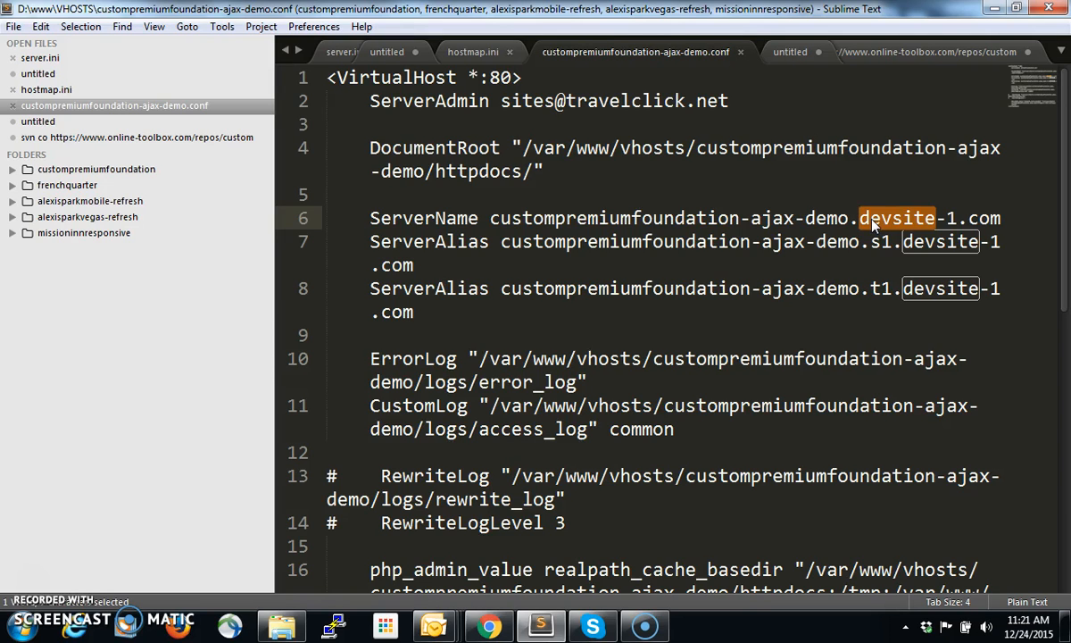
{"action": "left_click", "coordinate": [599, 363]}
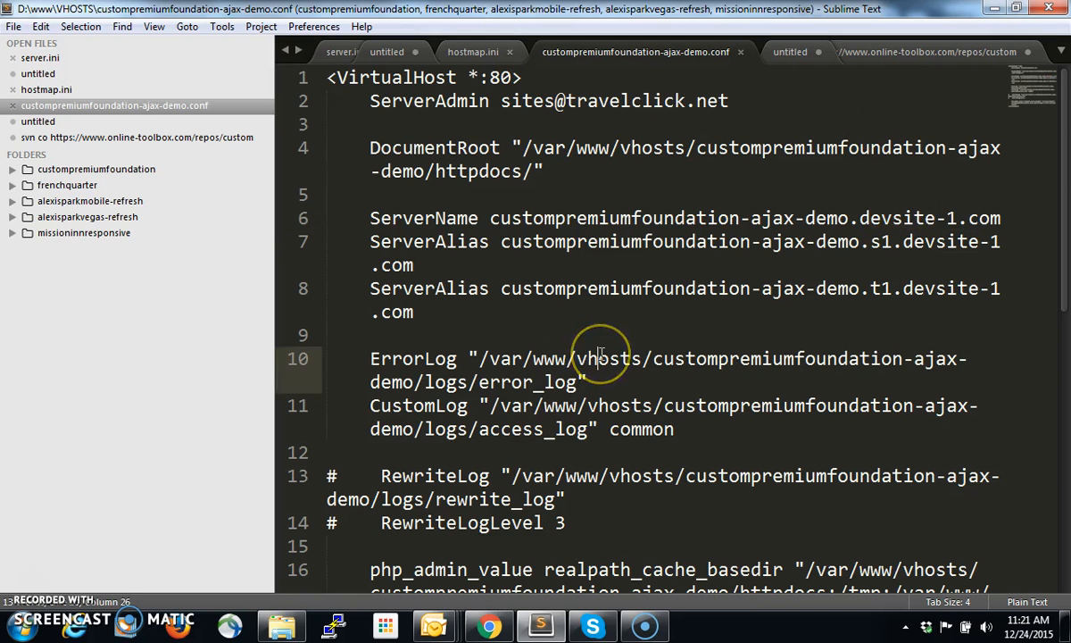
{"action": "scroll", "coordinate": [601, 358], "scroll_direction": "down", "scroll_amount": 2}
{"action": "scroll", "coordinate": [601, 357], "scroll_direction": "up", "scroll_amount": 3}
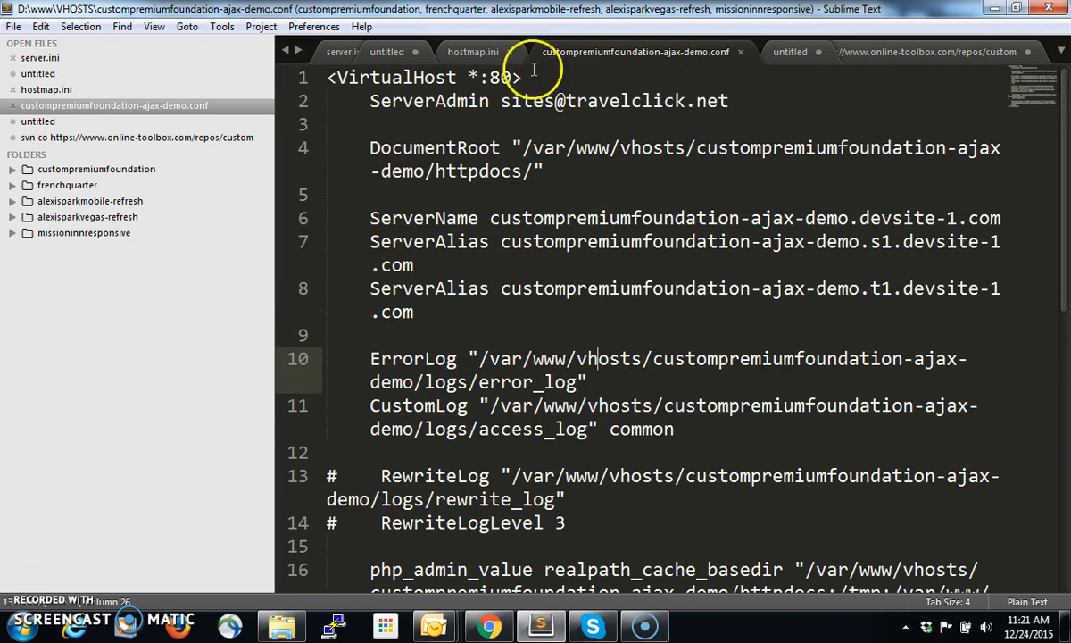
Bring up hostmap.ini and examine the altDomain on line 7 and the s1 host entry on line 9
{"action": "left_click", "coordinate": [471, 53]}
{"action": "left_click", "coordinate": [611, 170]}
{"action": "left_click", "coordinate": [616, 218]}
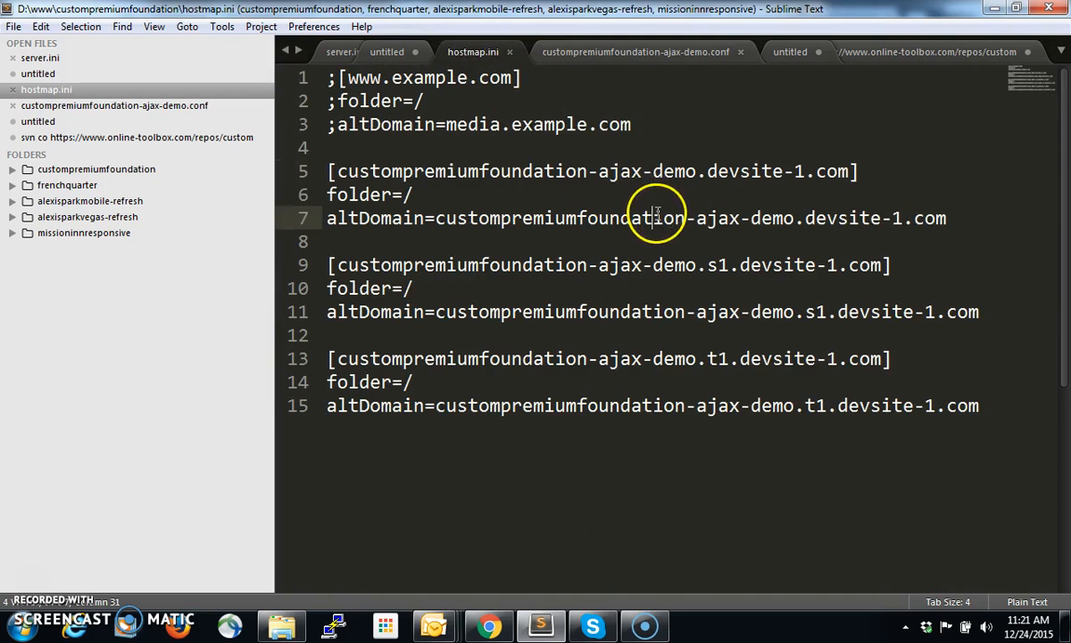
{"action": "left_click", "coordinate": [653, 265]}
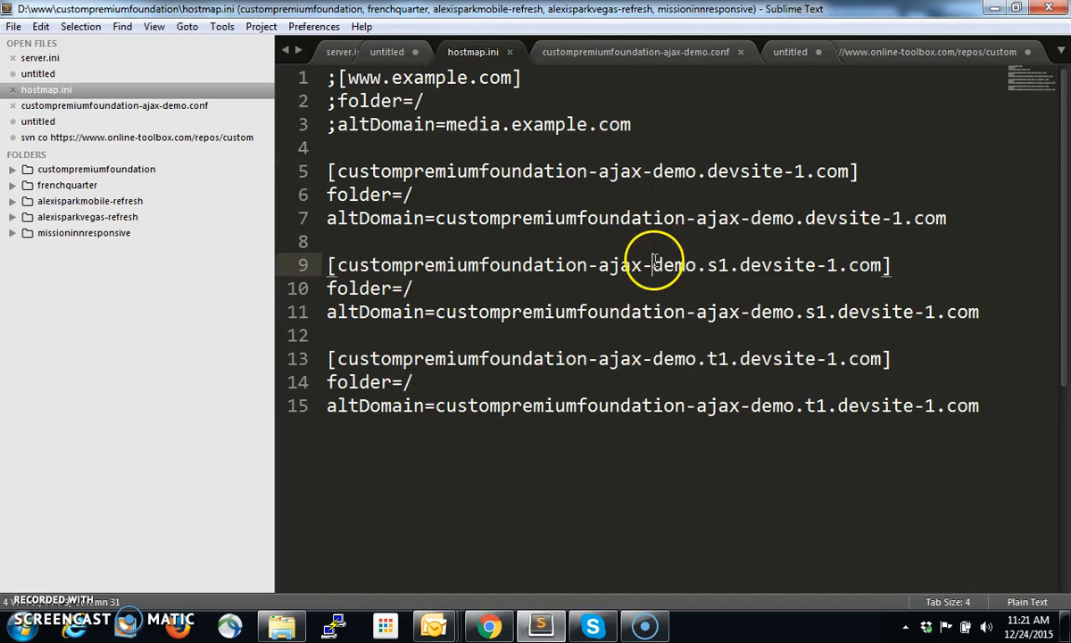
Bring up server.ini and examine the local database name and host, highlighting the s1 part of the host
{"action": "left_click", "coordinate": [337, 51]}
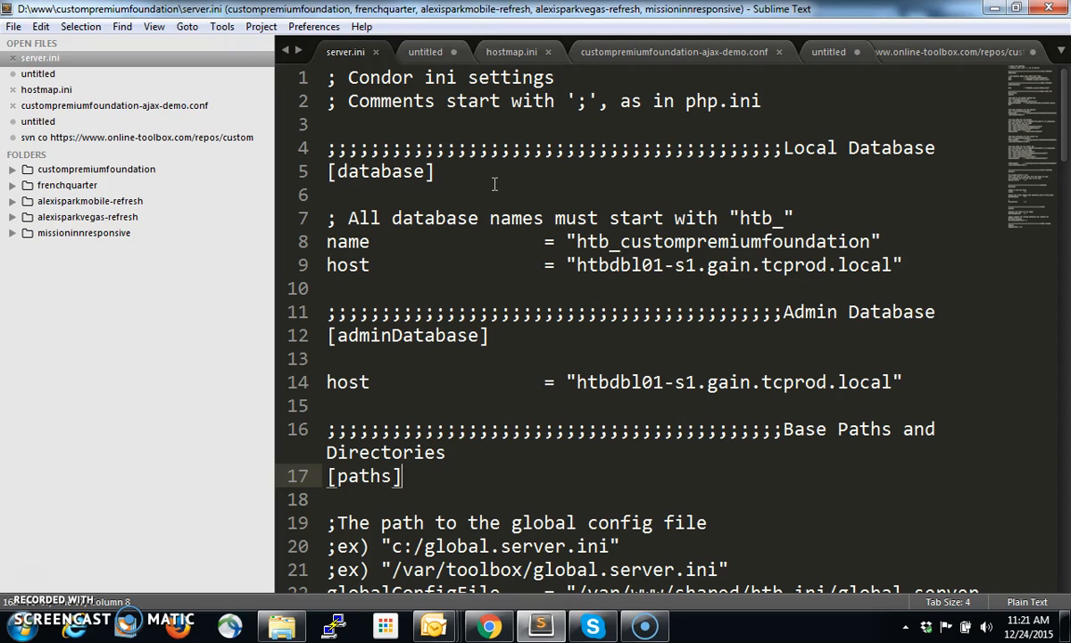
{"action": "left_click_drag", "start_coordinate": [904, 265], "coordinate": [521, 265]}
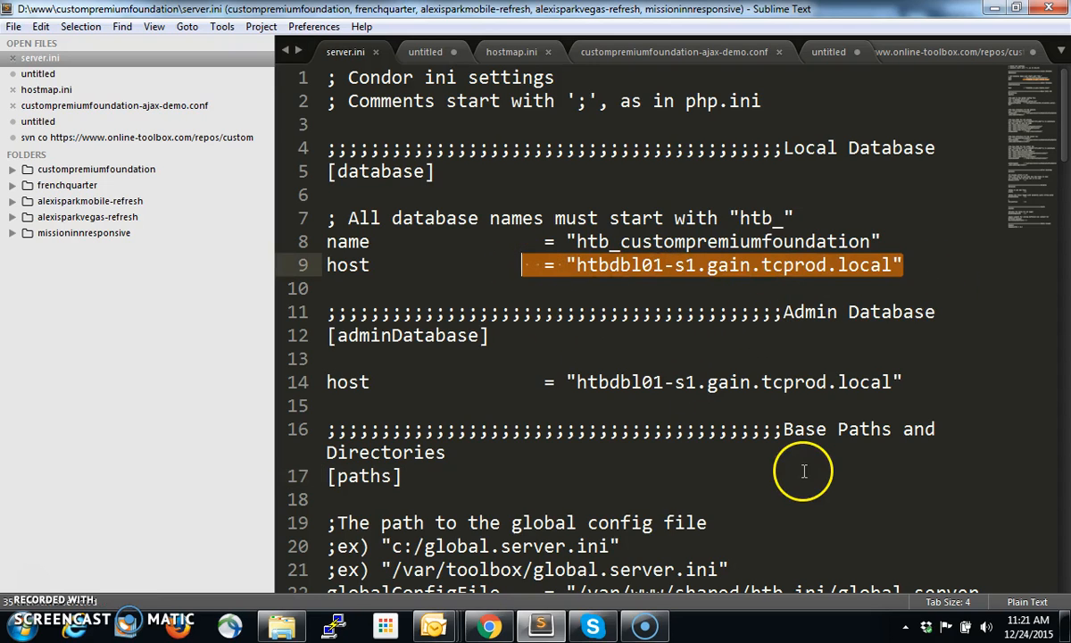
{"action": "left_click", "coordinate": [888, 241]}
{"action": "left_click_drag", "start_coordinate": [888, 241], "coordinate": [569, 243]}
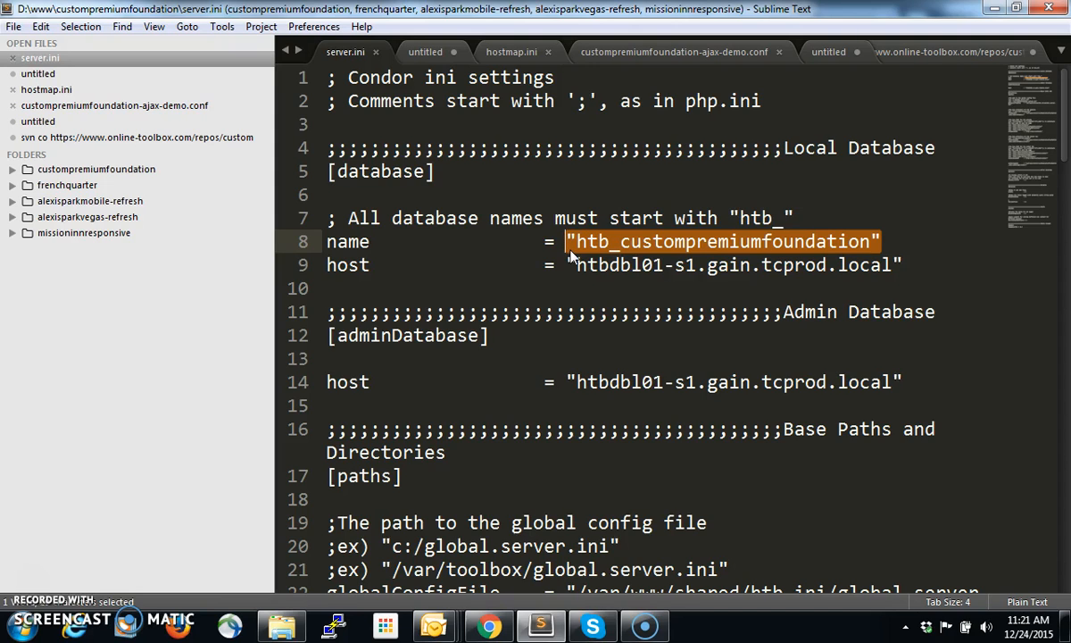
{"action": "double_click", "coordinate": [617, 264]}
{"action": "double_click", "coordinate": [686, 266]}
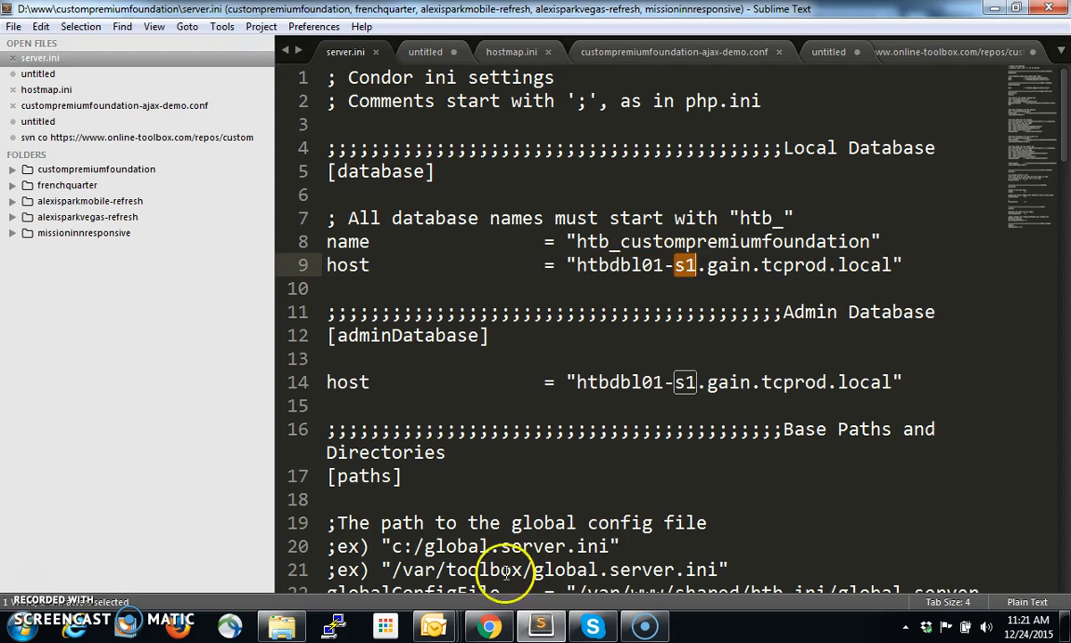
Switch to Chrome and open the htb_custompremiumfoundation database in phpMyAdmin through the htbwebl01-s1.gain.tcprod.local Staging link
{"action": "left_click", "coordinate": [487, 624]}
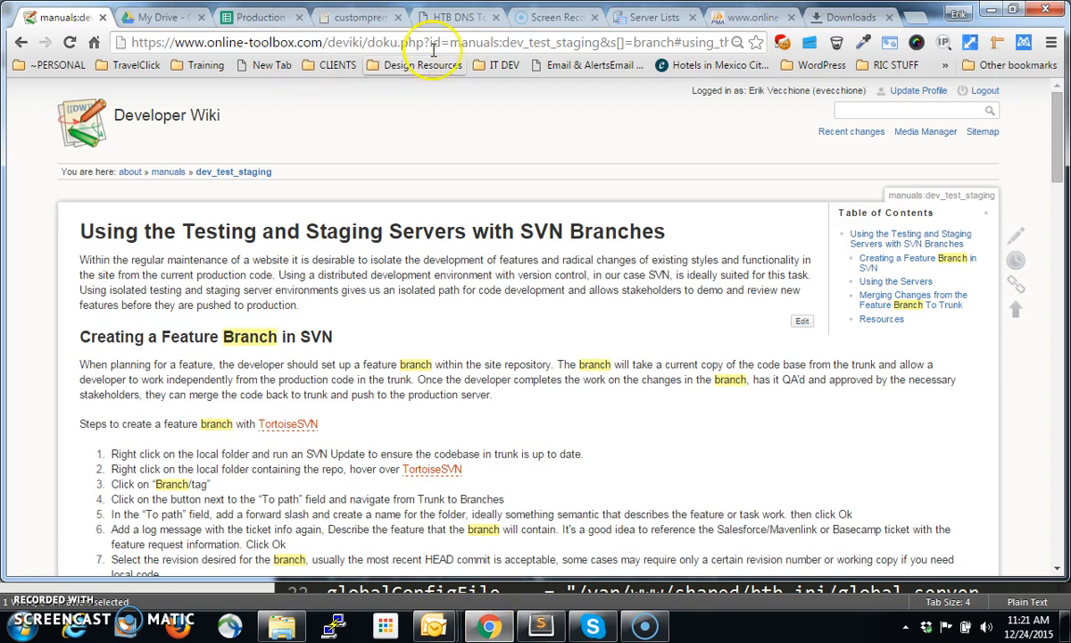
{"action": "left_click", "coordinate": [741, 17]}
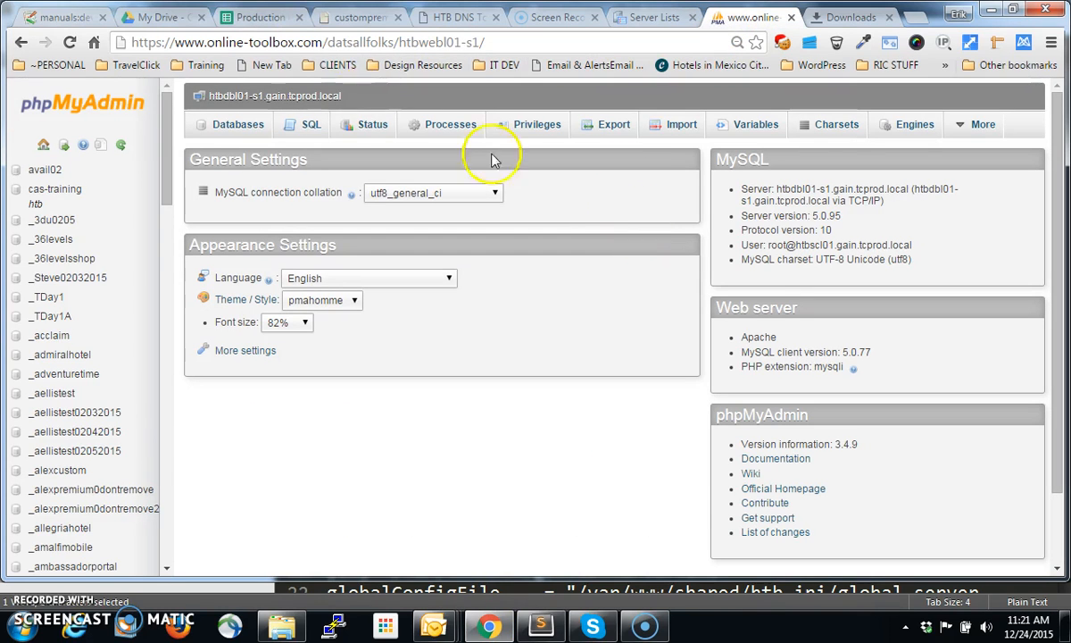
{"action": "left_click", "coordinate": [21, 42]}
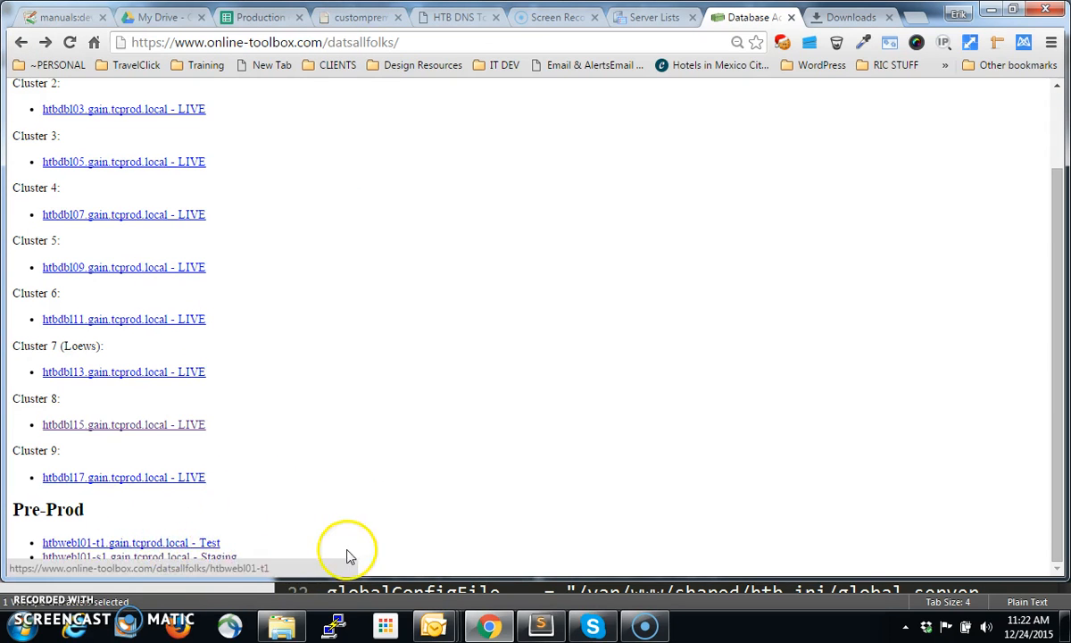
{"action": "left_click", "coordinate": [212, 561]}
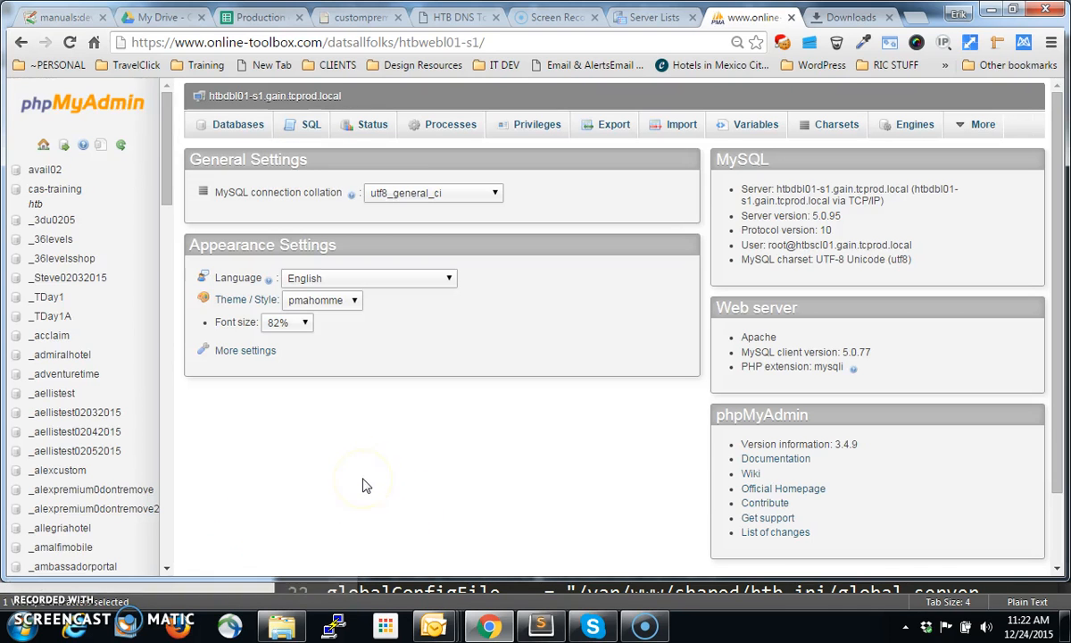
{"action": "left_click_drag", "start_coordinate": [163, 174], "coordinate": [162, 476]}
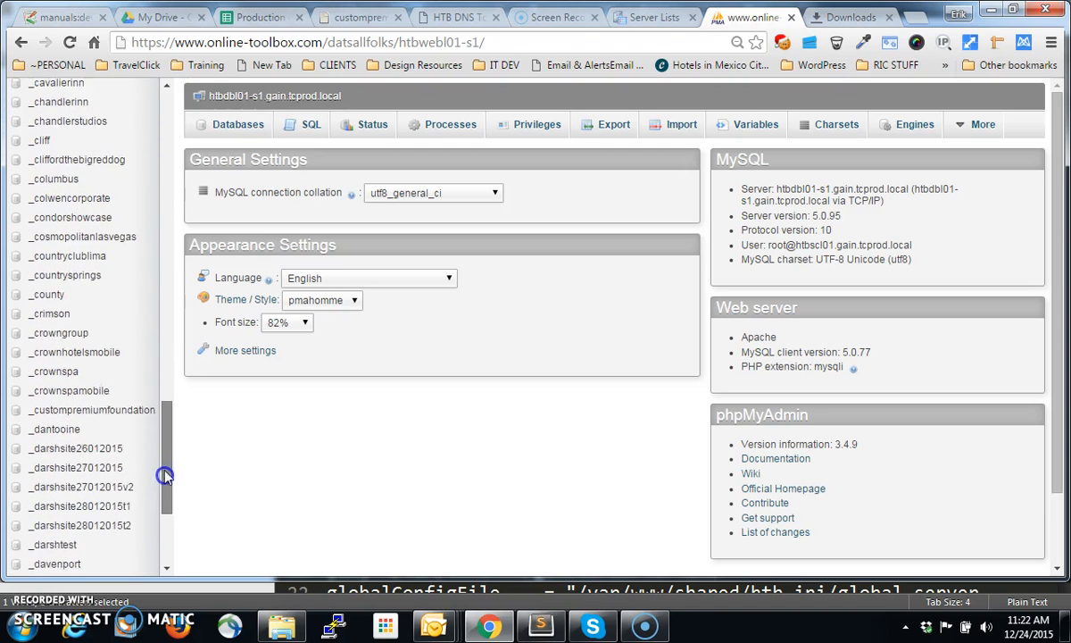
{"action": "left_click", "coordinate": [128, 430]}
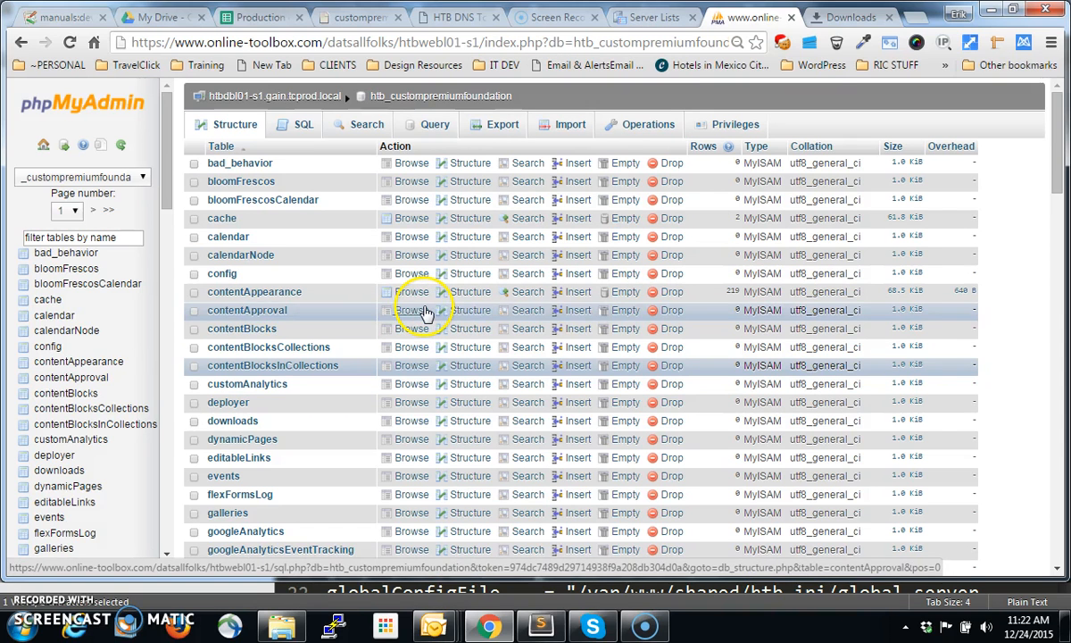
Switch back to Sublime Text and review the admin database section and the local database host in server.ini
{"action": "left_click", "coordinate": [543, 625]}
{"action": "left_click", "coordinate": [537, 355]}
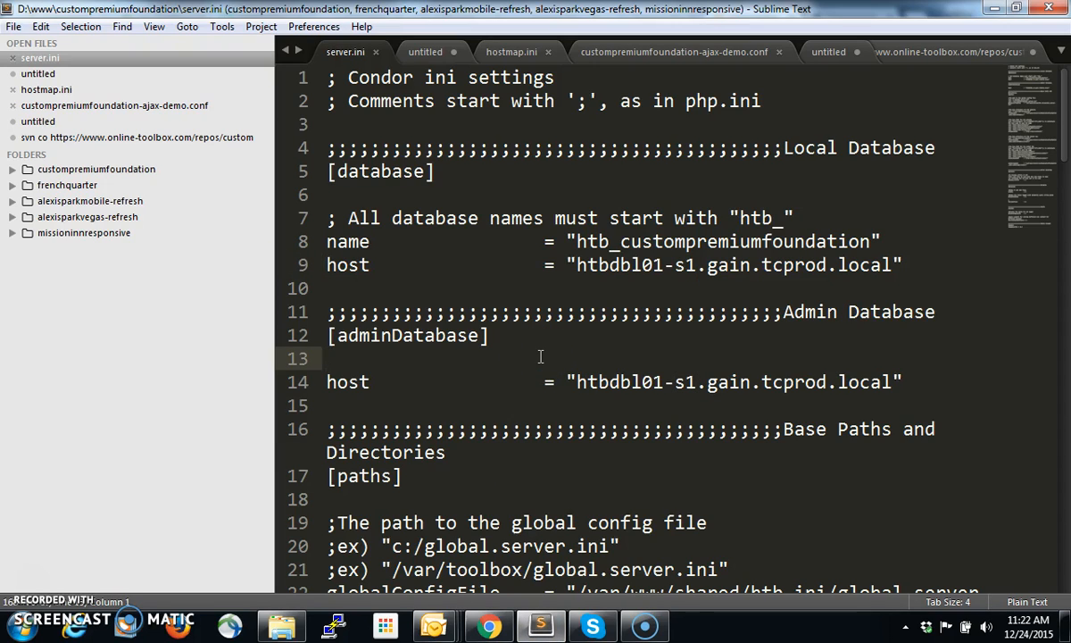
{"action": "left_click", "coordinate": [547, 342]}
{"action": "left_click", "coordinate": [705, 265]}
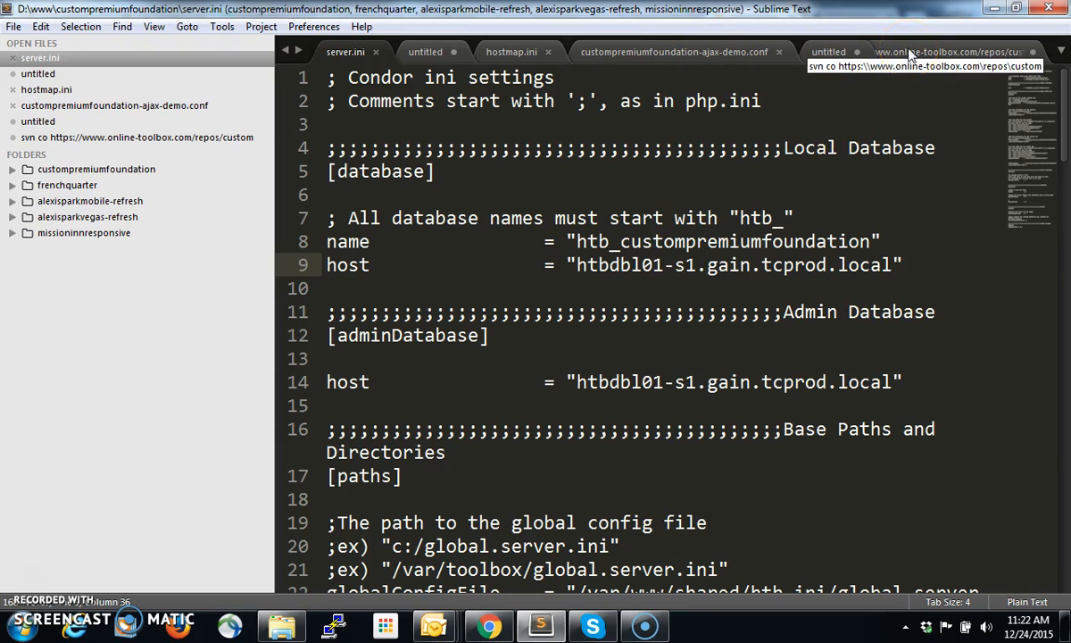
Bring up the untitled deployment notes and examine the ln -s symlink command from conf.vhosts.available to conf.vhosts.enabled, highlighting its parts
{"action": "left_click", "coordinate": [846, 53]}
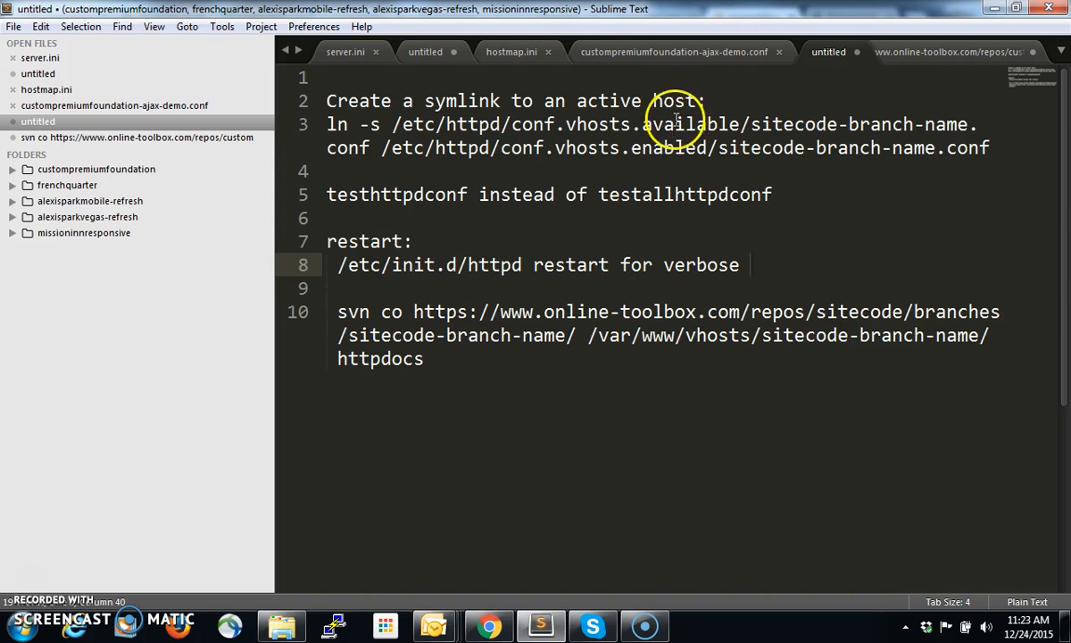
{"action": "left_click_drag", "start_coordinate": [708, 101], "coordinate": [292, 88]}
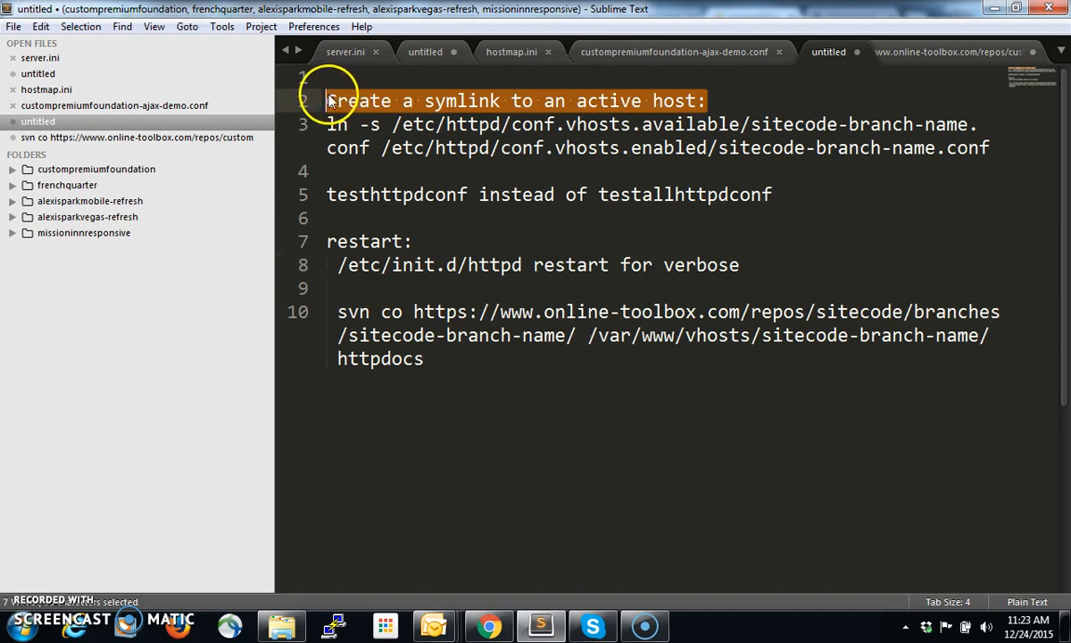
{"action": "left_click_drag", "start_coordinate": [328, 126], "coordinate": [741, 128]}
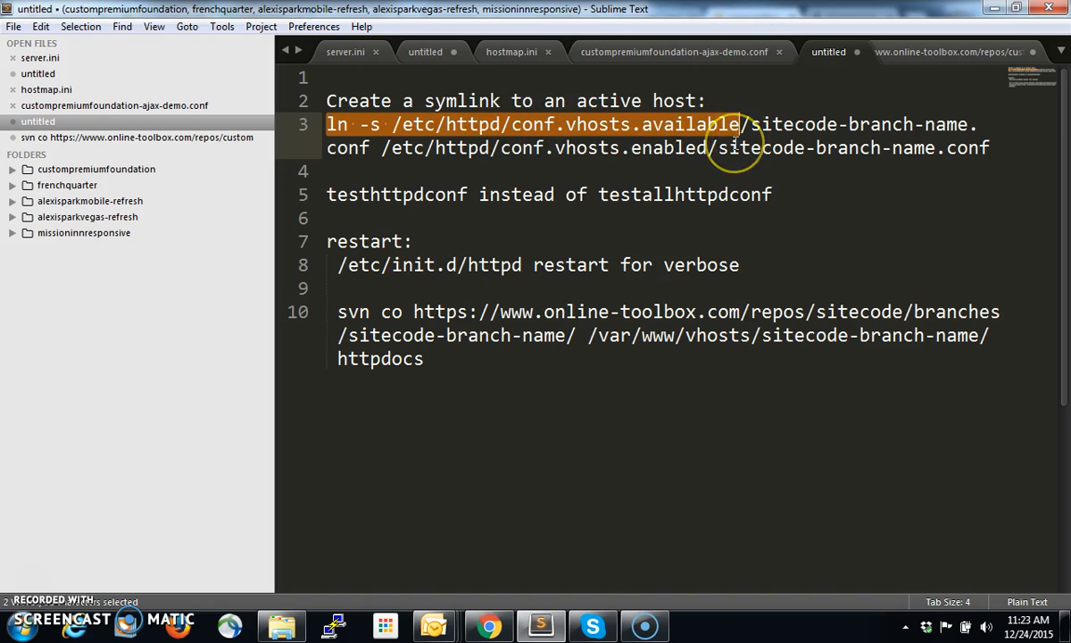
{"action": "double_click", "coordinate": [769, 127]}
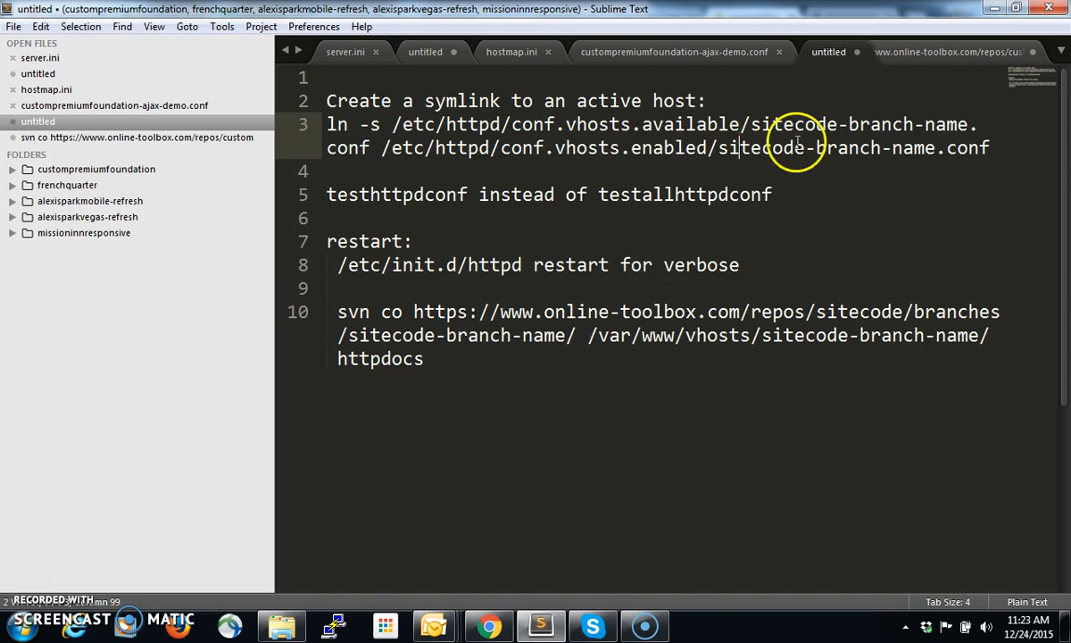
{"action": "left_click", "coordinate": [889, 127]}
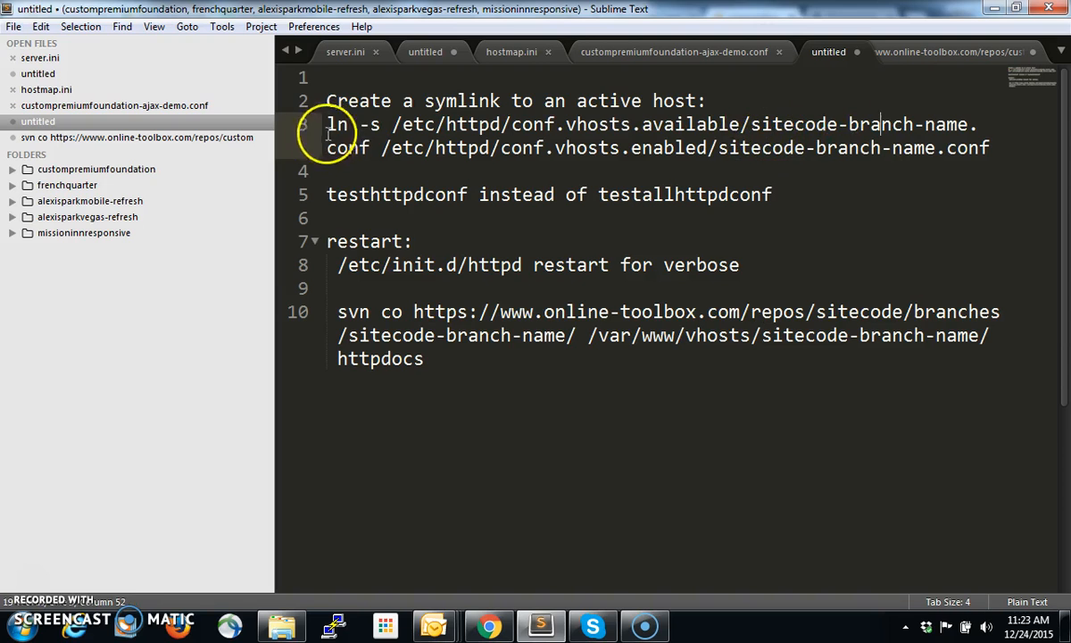
{"action": "left_click_drag", "start_coordinate": [327, 148], "coordinate": [1004, 142]}
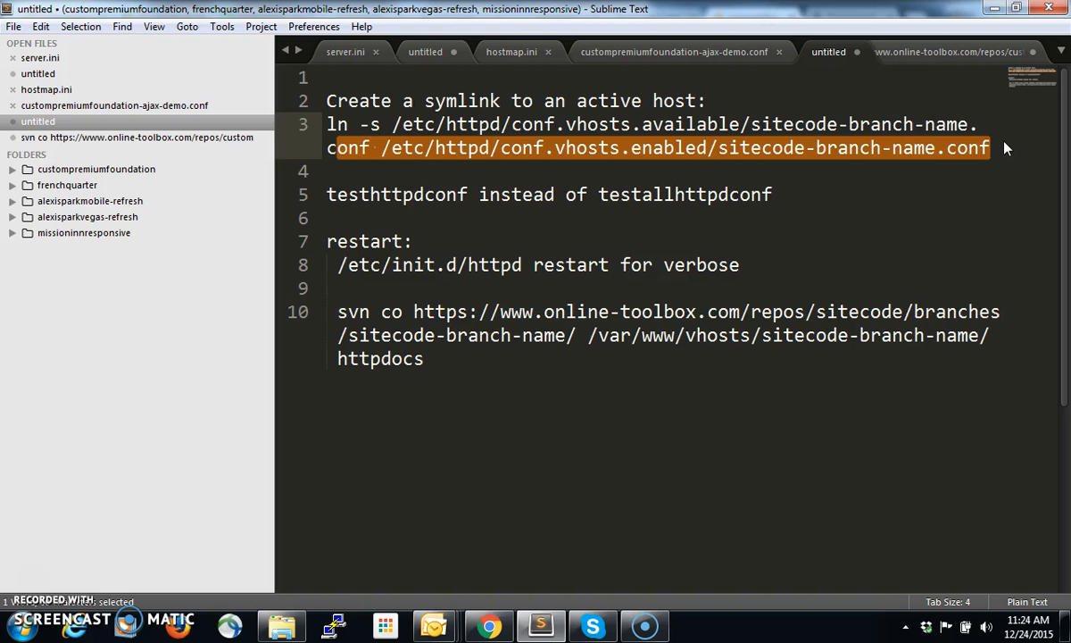
{"action": "left_click_drag", "start_coordinate": [1000, 147], "coordinate": [310, 122]}
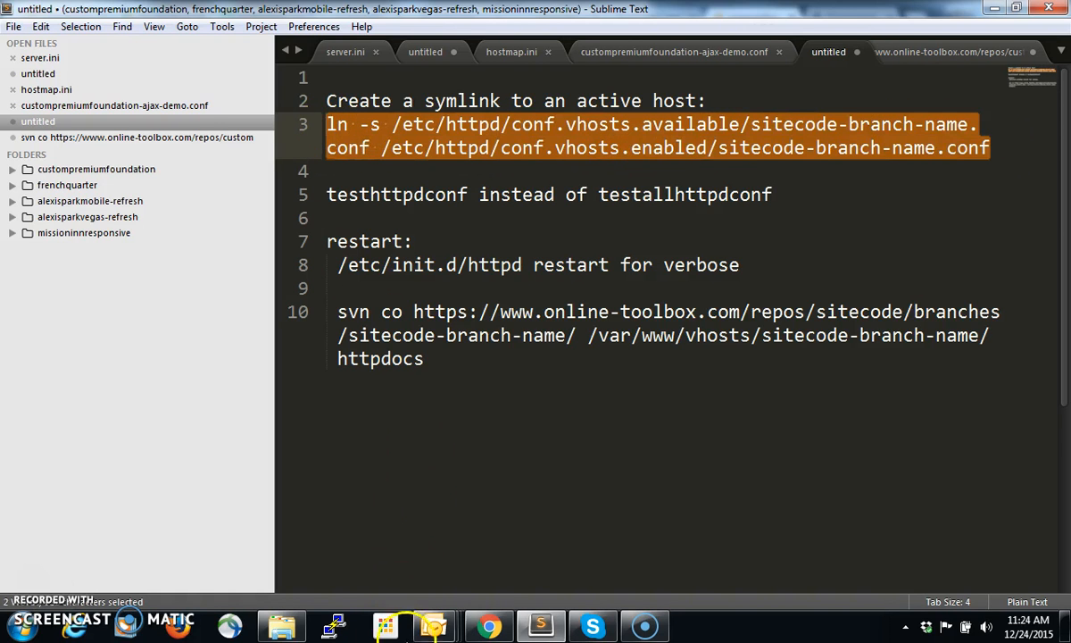
Switch to Chrome and review the Developer Wiki page on using the testing and staging servers with SVN branches
{"action": "left_click", "coordinate": [493, 627]}
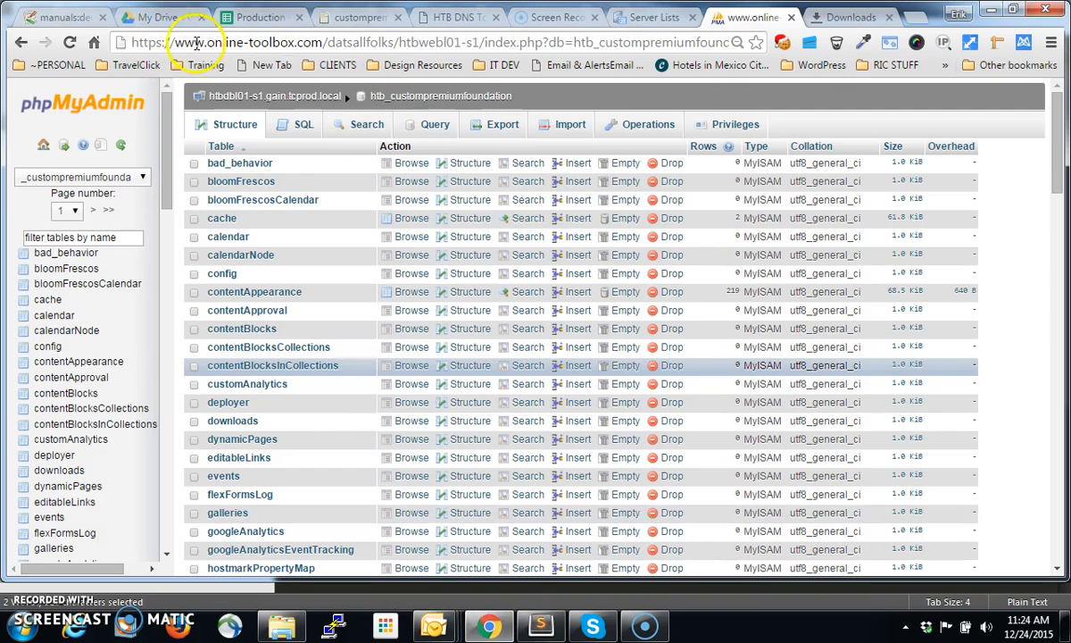
{"action": "left_click", "coordinate": [40, 17]}
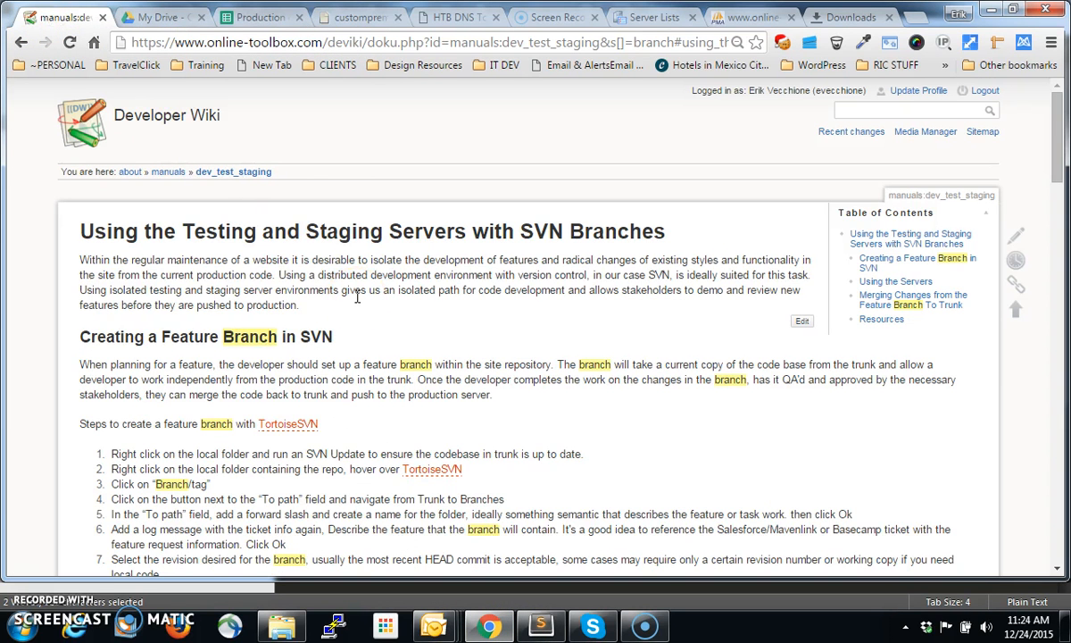
{"action": "scroll", "coordinate": [358, 325], "scroll_direction": "down", "scroll_amount": 2}
{"action": "scroll", "coordinate": [359, 306], "scroll_direction": "up", "scroll_amount": 2}
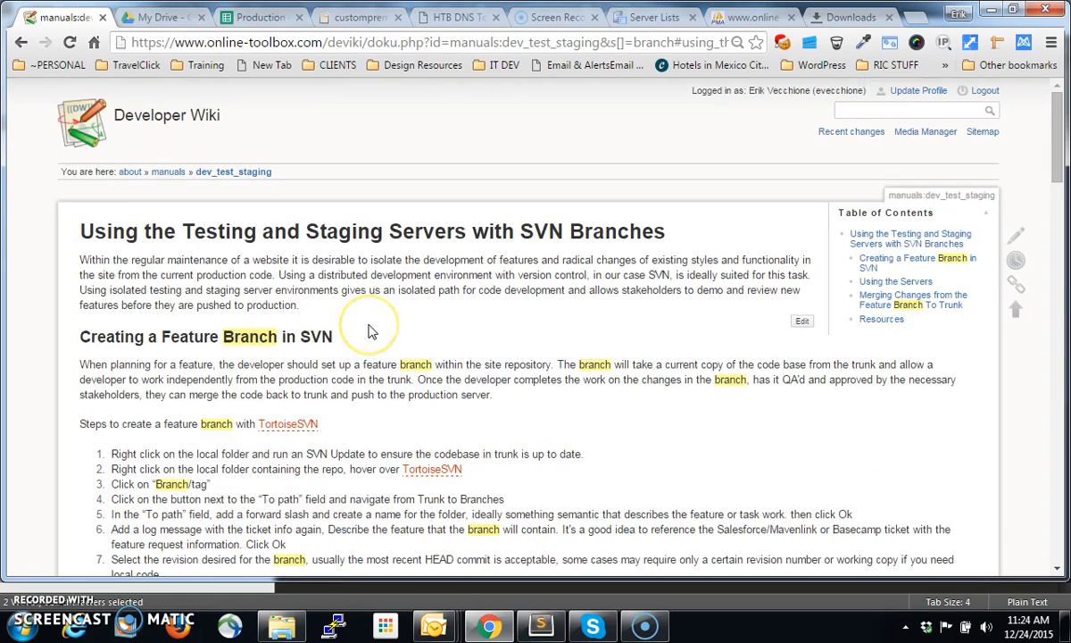
{"action": "scroll", "coordinate": [347, 223], "scroll_direction": "down", "scroll_amount": 5}
{"action": "scroll", "coordinate": [346, 264], "scroll_direction": "up", "scroll_amount": 1}
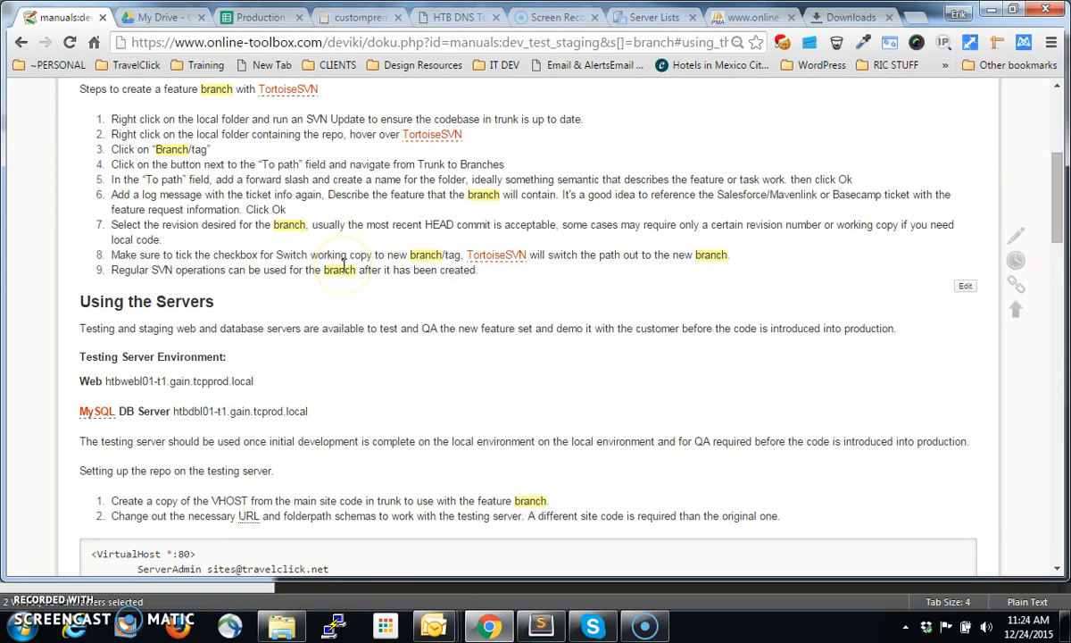
{"action": "scroll", "coordinate": [343, 263], "scroll_direction": "down", "scroll_amount": 8}
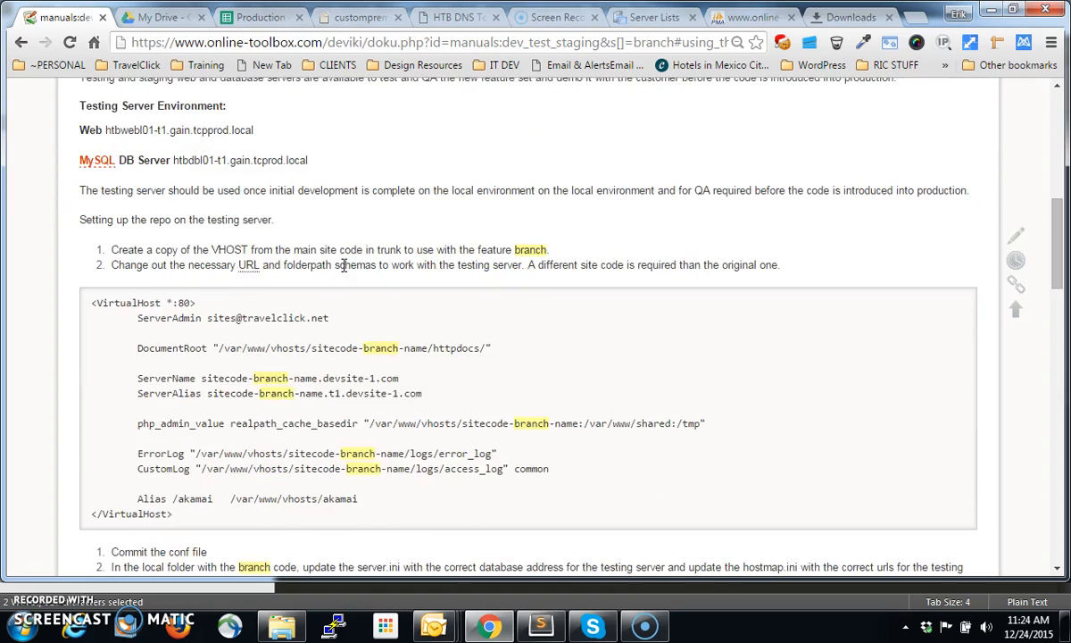
{"action": "scroll", "coordinate": [346, 271], "scroll_direction": "up", "scroll_amount": 5}
Return to the Sublime Text notes and examine the symlink paths and line 5, highlighting testallhttpdconf and testhttpdconf
{"action": "left_click", "coordinate": [542, 627]}
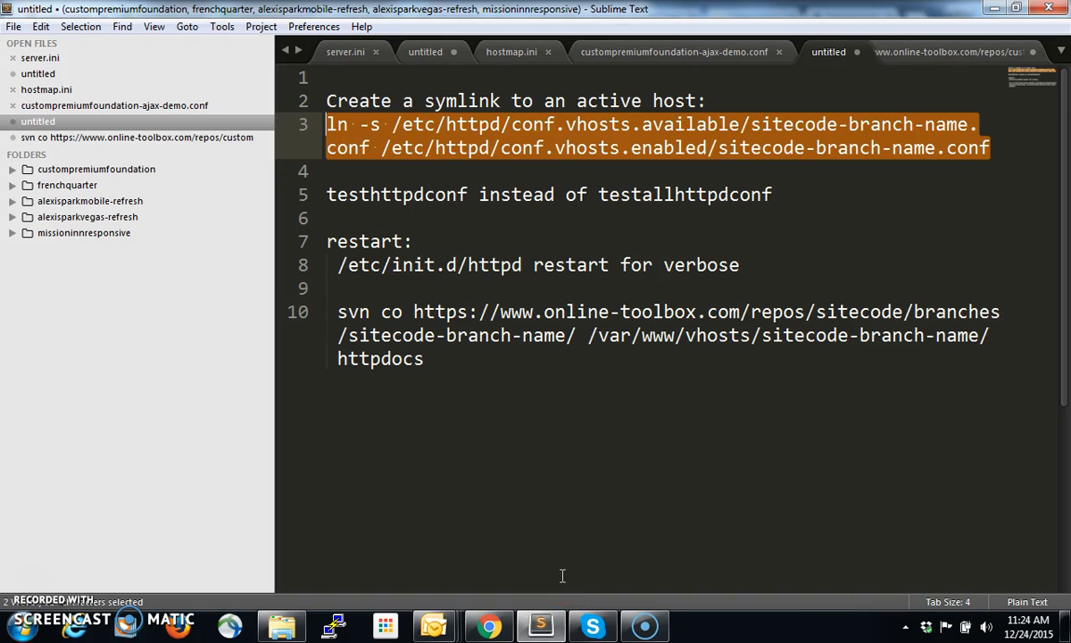
{"action": "left_click", "coordinate": [549, 143]}
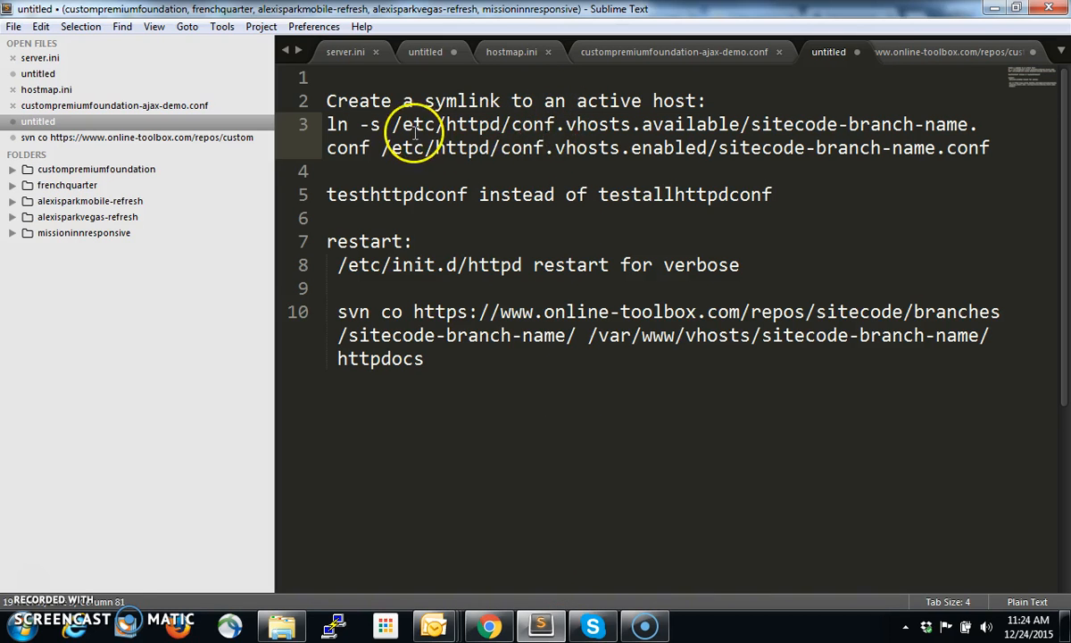
{"action": "left_click_drag", "start_coordinate": [403, 125], "coordinate": [587, 125]}
{"action": "left_click_drag", "start_coordinate": [804, 197], "coordinate": [327, 196]}
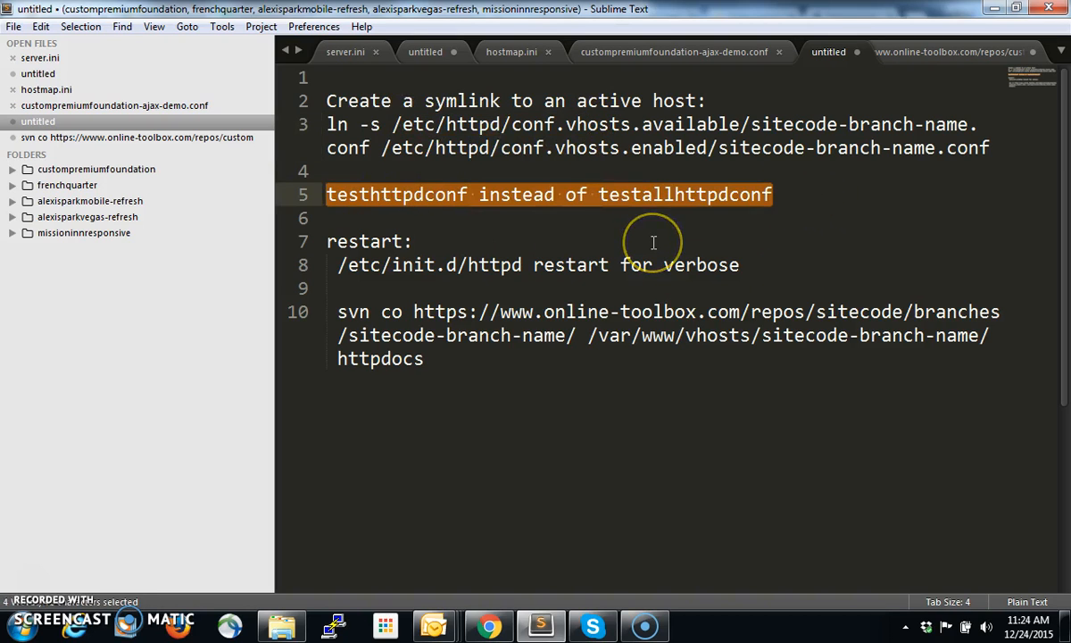
{"action": "double_click", "coordinate": [672, 201]}
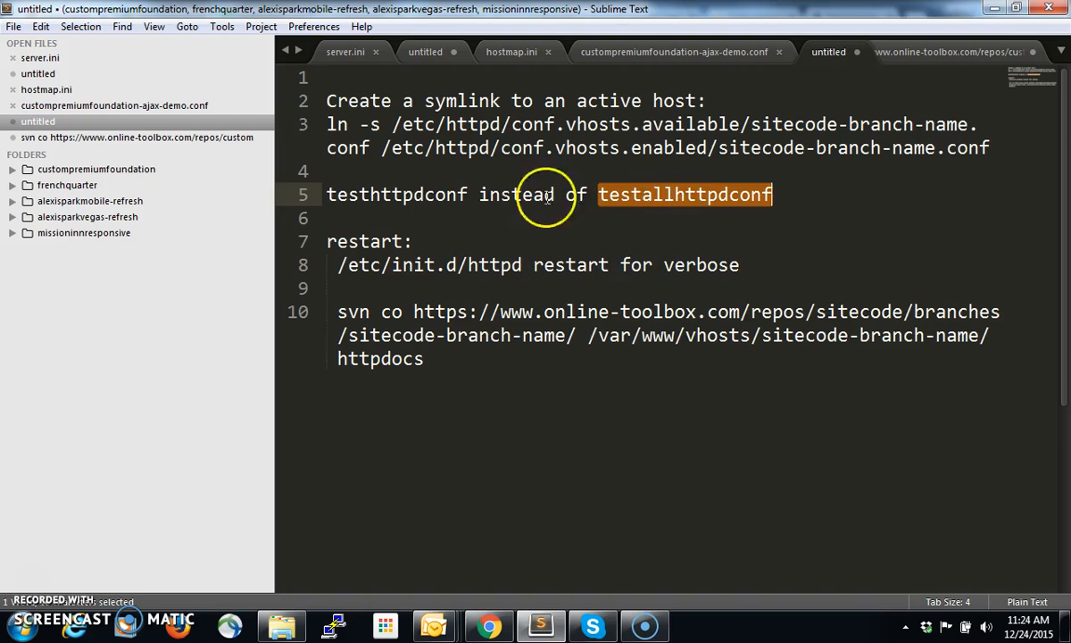
{"action": "double_click", "coordinate": [420, 196]}
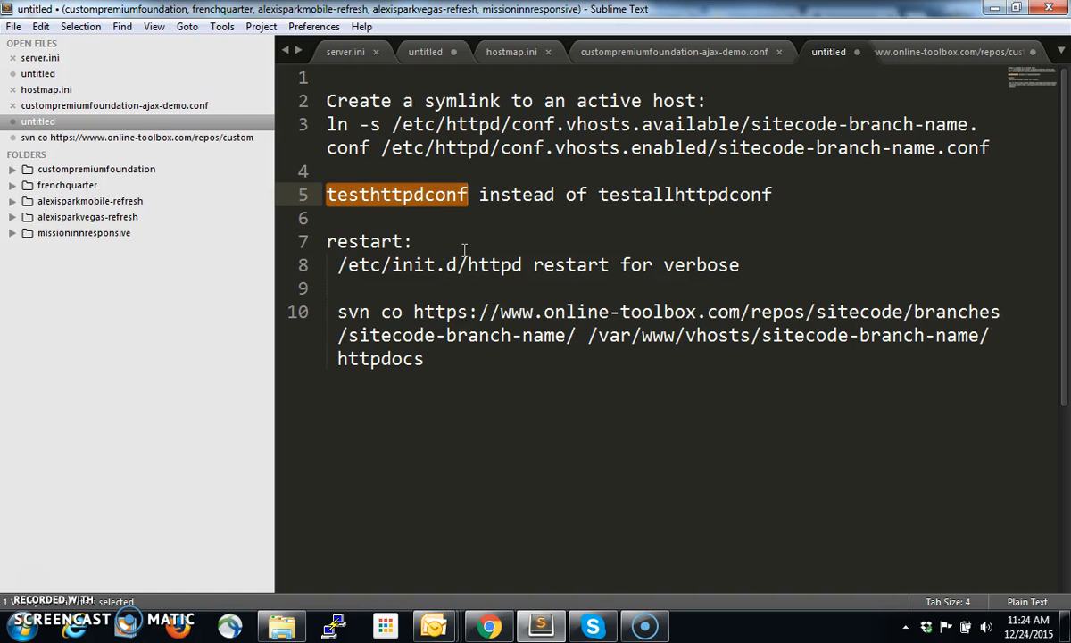
Examine the httpd restart command on line 8 and the svn co checkout command on line 10, highlighting their parts
{"action": "left_click_drag", "start_coordinate": [610, 265], "coordinate": [331, 265]}
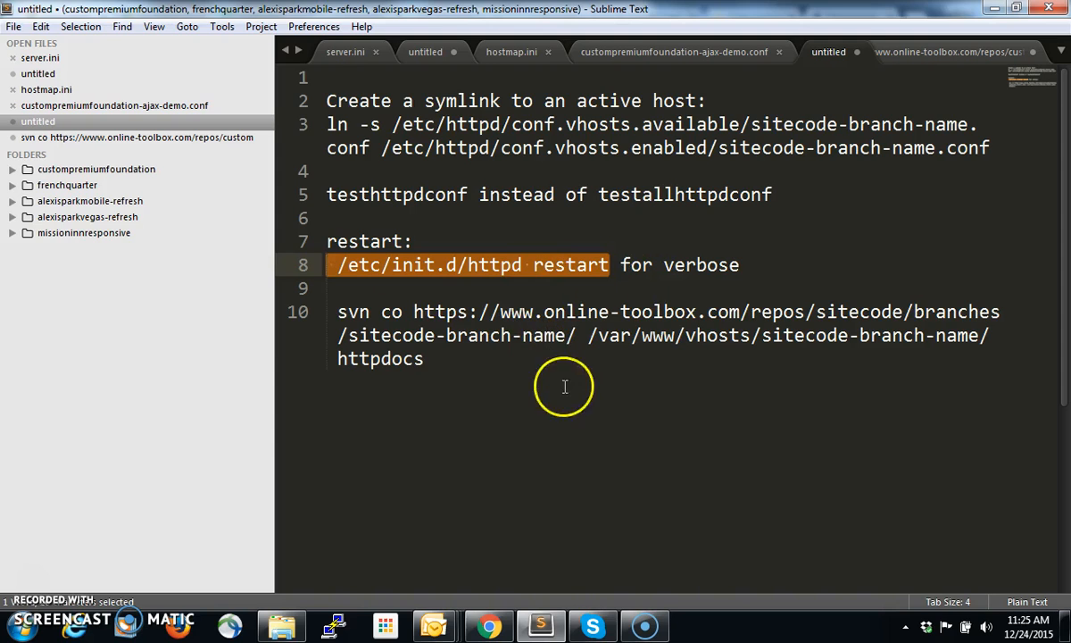
{"action": "left_click", "coordinate": [453, 360]}
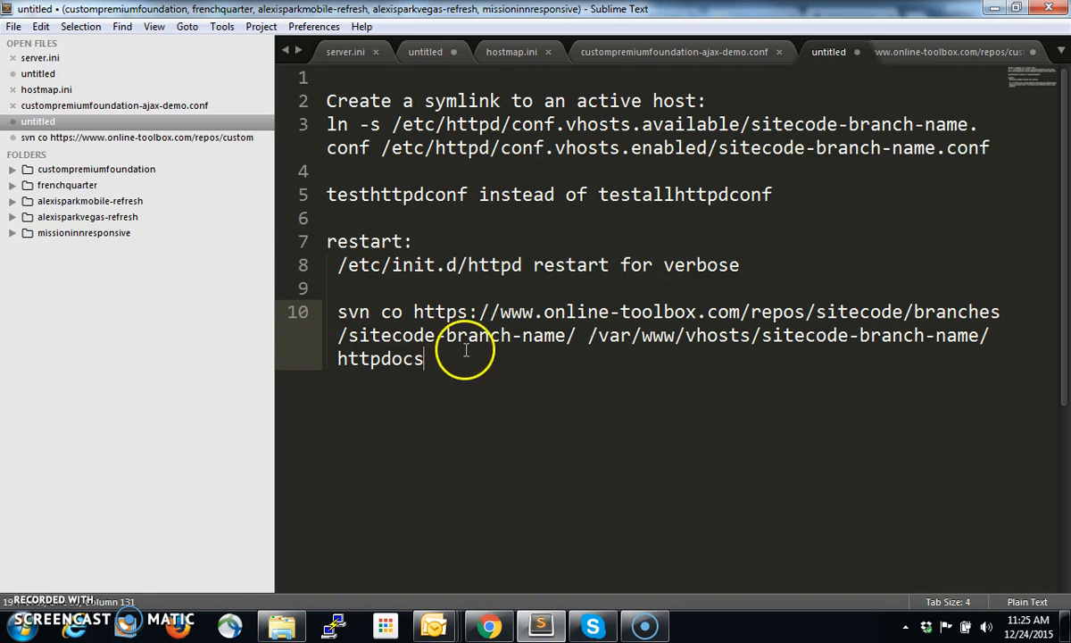
{"action": "left_click_drag", "start_coordinate": [335, 311], "coordinate": [497, 368]}
{"action": "double_click", "coordinate": [391, 312]}
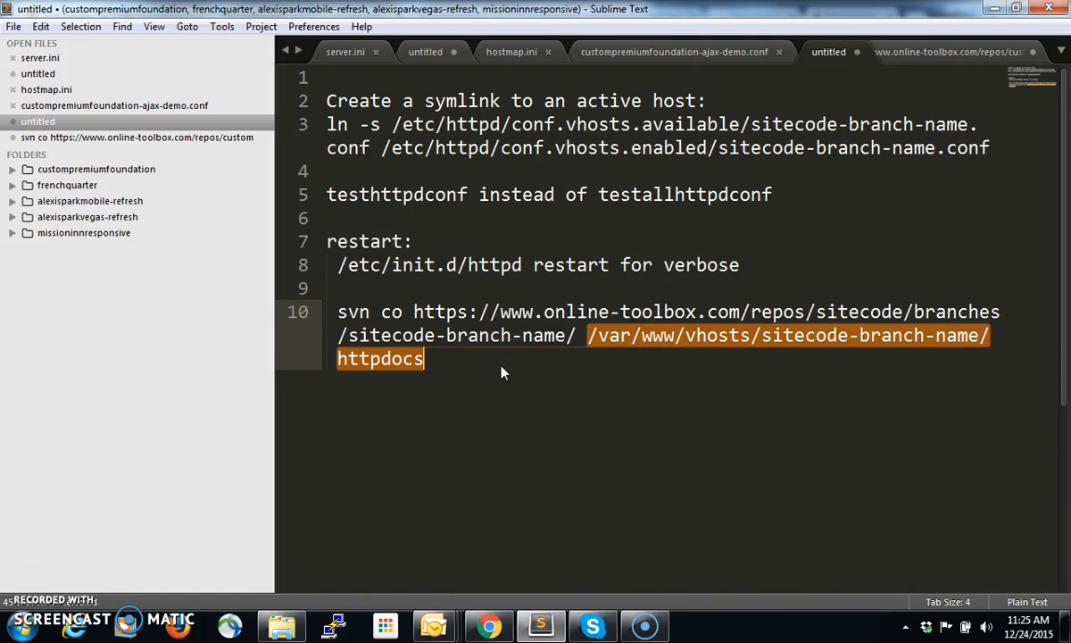
Add the command "setpermissions sitecode-branch-name" to the notes, one blank line below the svn co command
{"action": "left_click", "coordinate": [502, 365]}
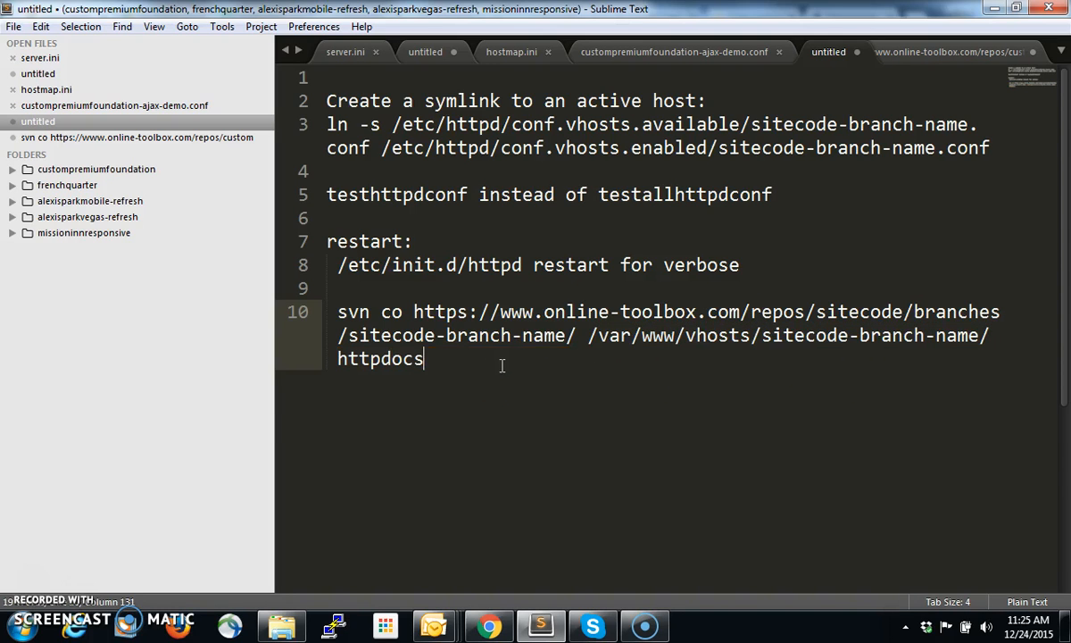
{"action": "key", "text": "Return"}
{"action": "key", "text": "Return"}
{"action": "type", "text": "setpermis"}
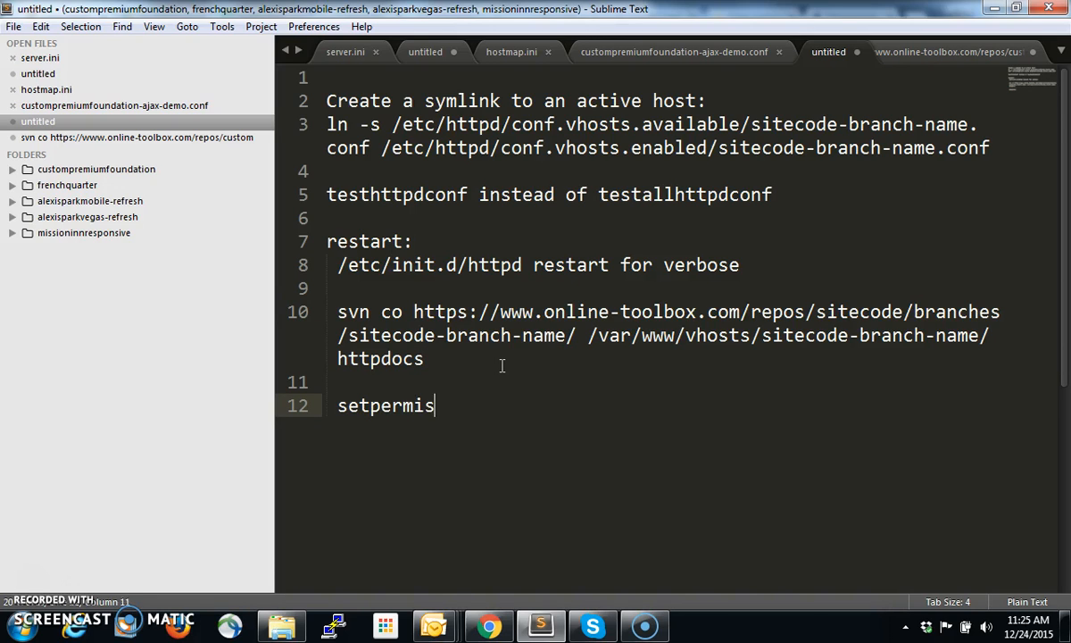
{"action": "type", "text": "sions"}
{"action": "type", "text": "sitecode-b"}
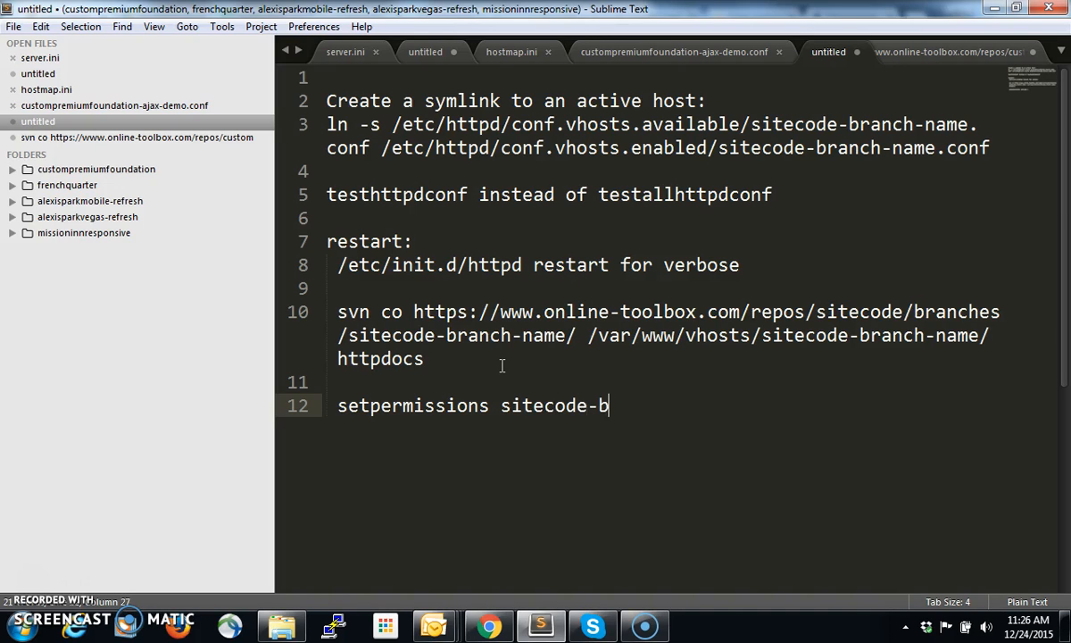
{"action": "type", "text": "ranch-name"}
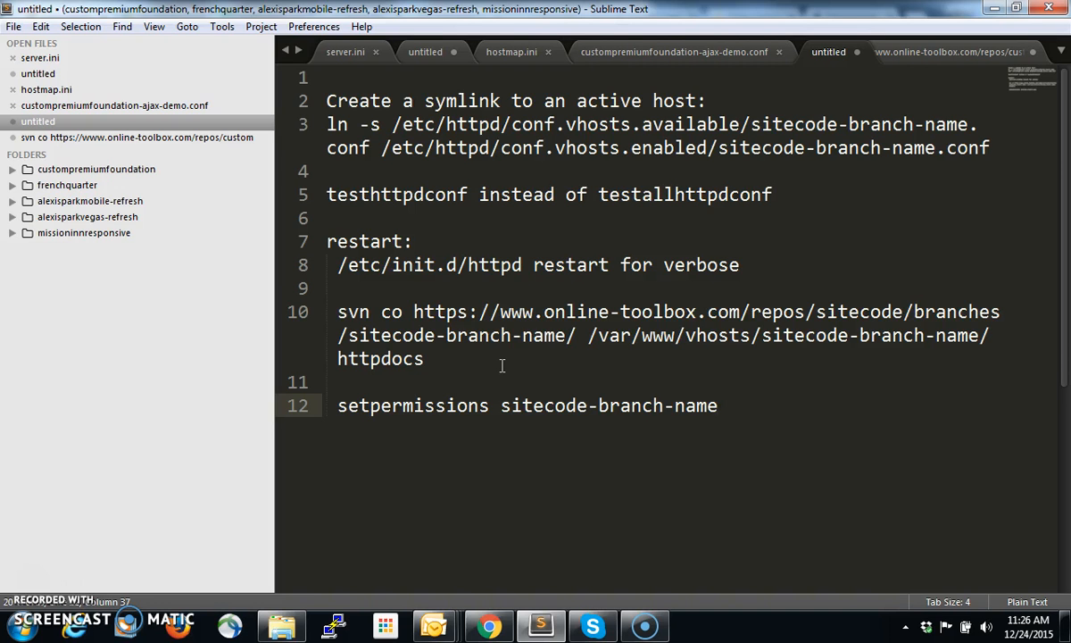
Switch to Chrome and load custompremiumfoundation-ajax-demo.s1.devsite-1.com in place of the Google Drive page
{"action": "left_click", "coordinate": [488, 626]}
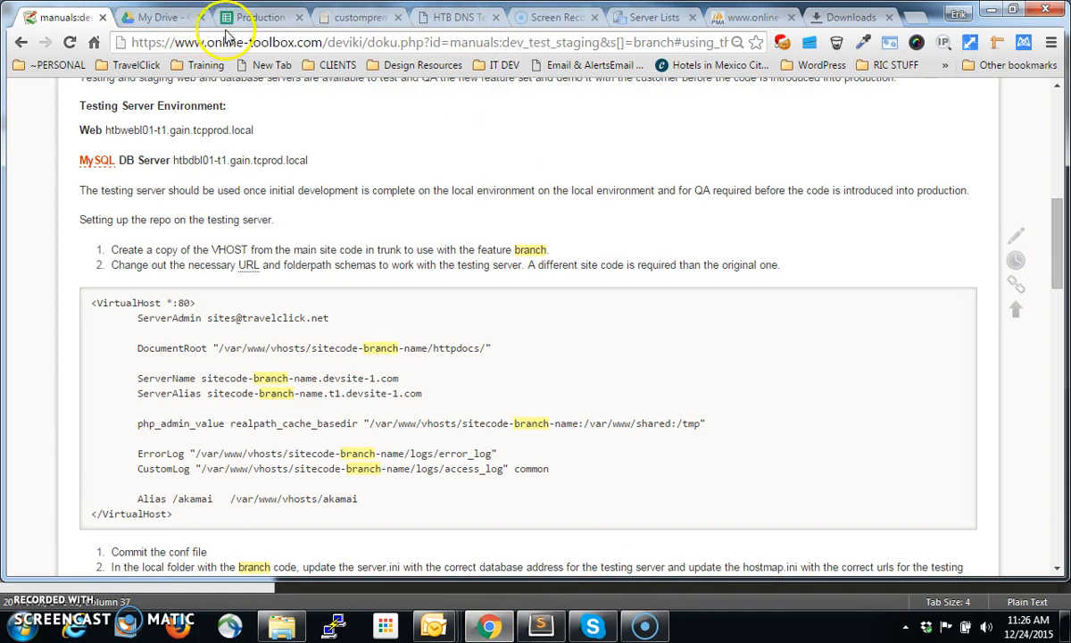
{"action": "left_click", "coordinate": [159, 18]}
{"action": "left_click", "coordinate": [188, 43]}
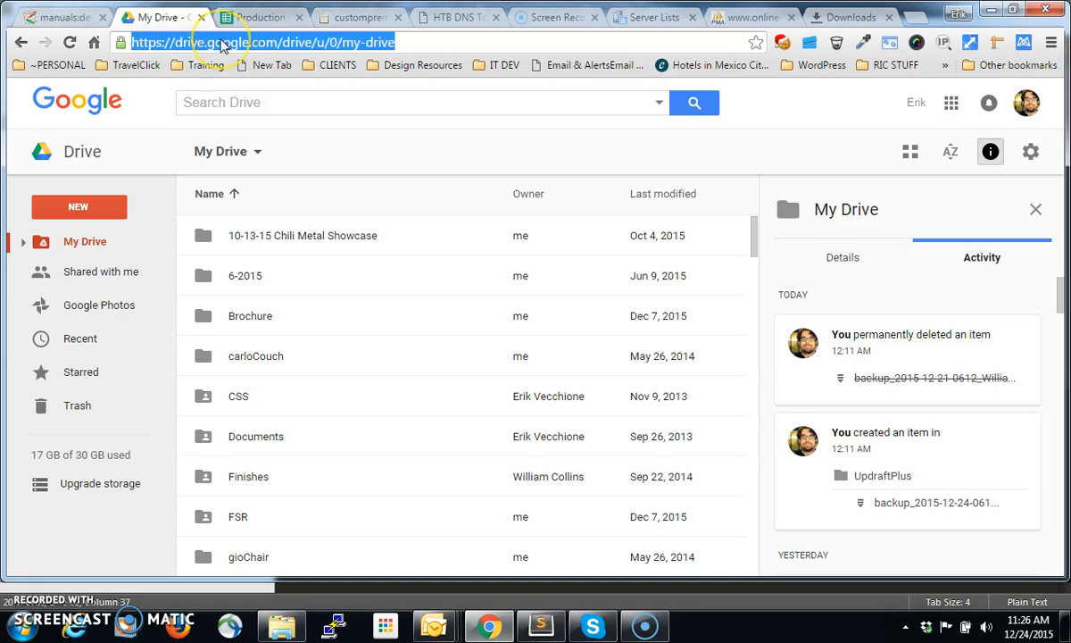
{"action": "type", "text": "c"}
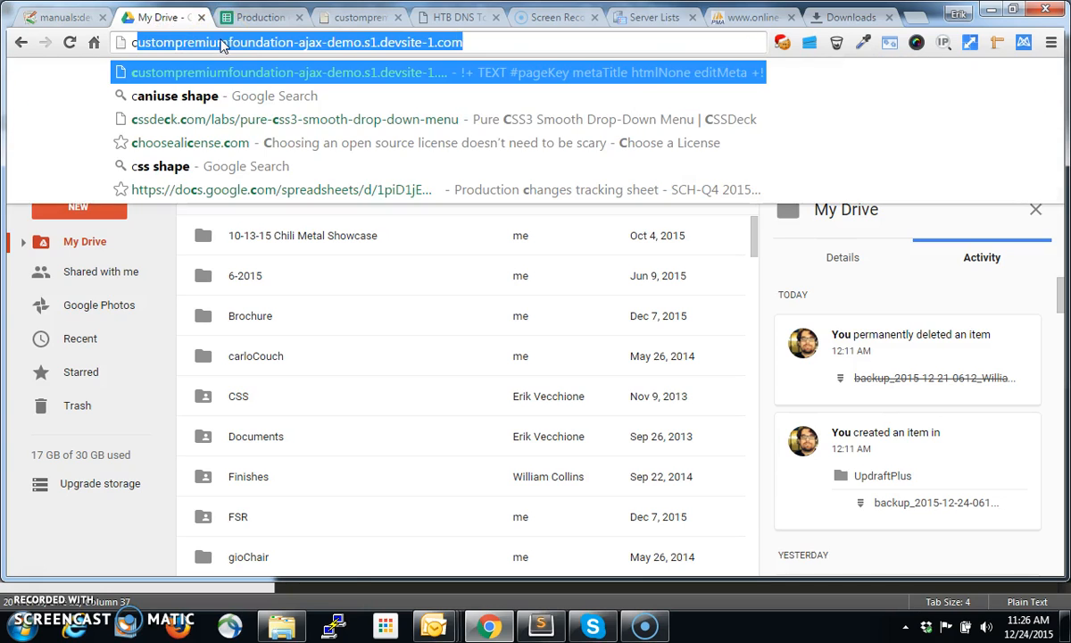
{"action": "key", "text": "Return"}
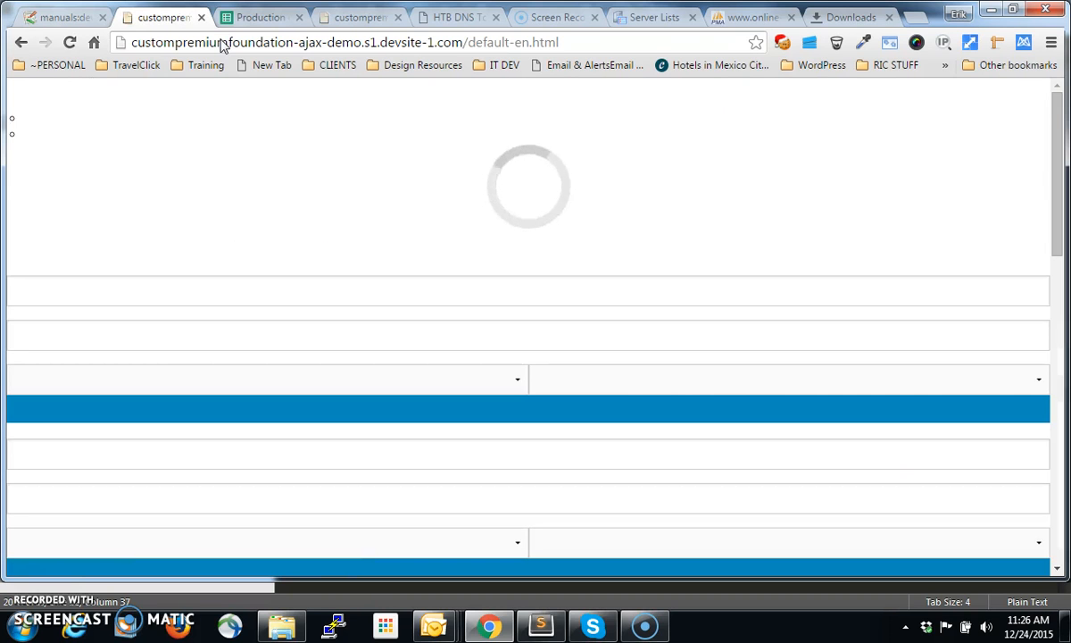
Examine the staging demo page and its address, highlighting the custompremiumfoundation, ajax and demo parts
{"action": "scroll", "coordinate": [252, 128], "scroll_direction": "down", "scroll_amount": 2}
{"action": "scroll", "coordinate": [251, 128], "scroll_direction": "up", "scroll_amount": 2}
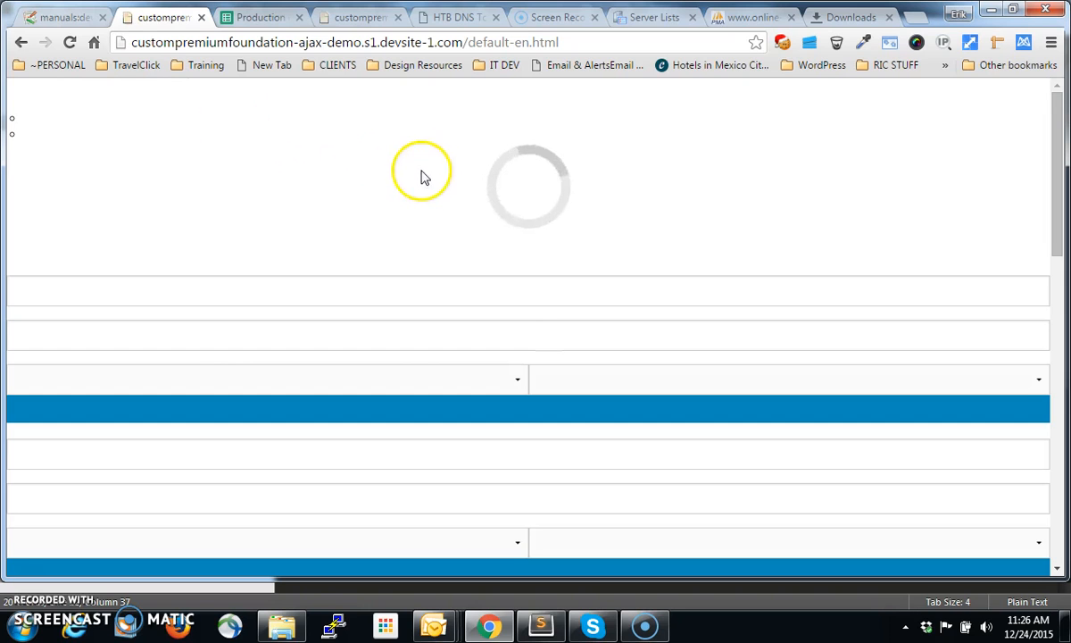
{"action": "double_click", "coordinate": [249, 43]}
{"action": "double_click", "coordinate": [310, 42]}
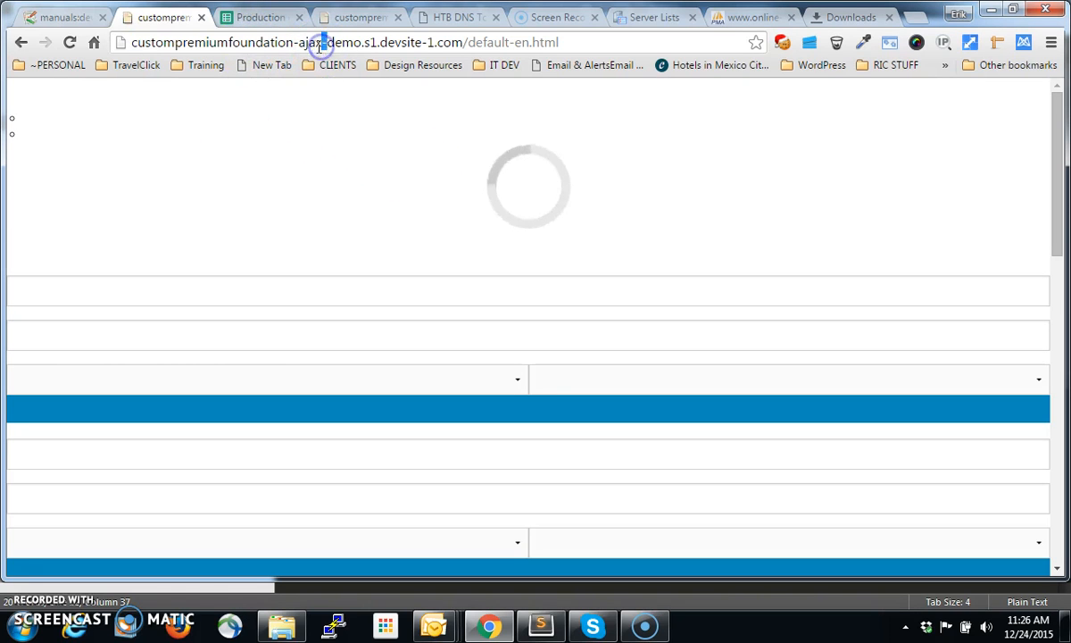
{"action": "double_click", "coordinate": [344, 42]}
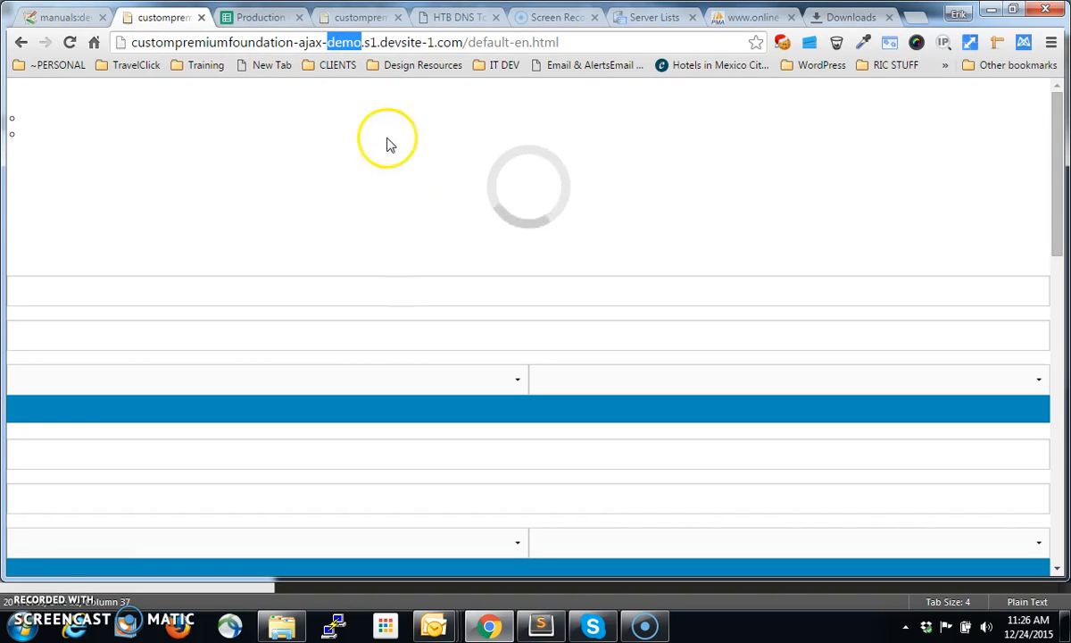
{"action": "scroll", "coordinate": [403, 163], "scroll_direction": "down", "scroll_amount": 2}
{"action": "scroll", "coordinate": [402, 163], "scroll_direction": "down", "scroll_amount": 8}
{"action": "scroll", "coordinate": [404, 161], "scroll_direction": "up", "scroll_amount": 10}
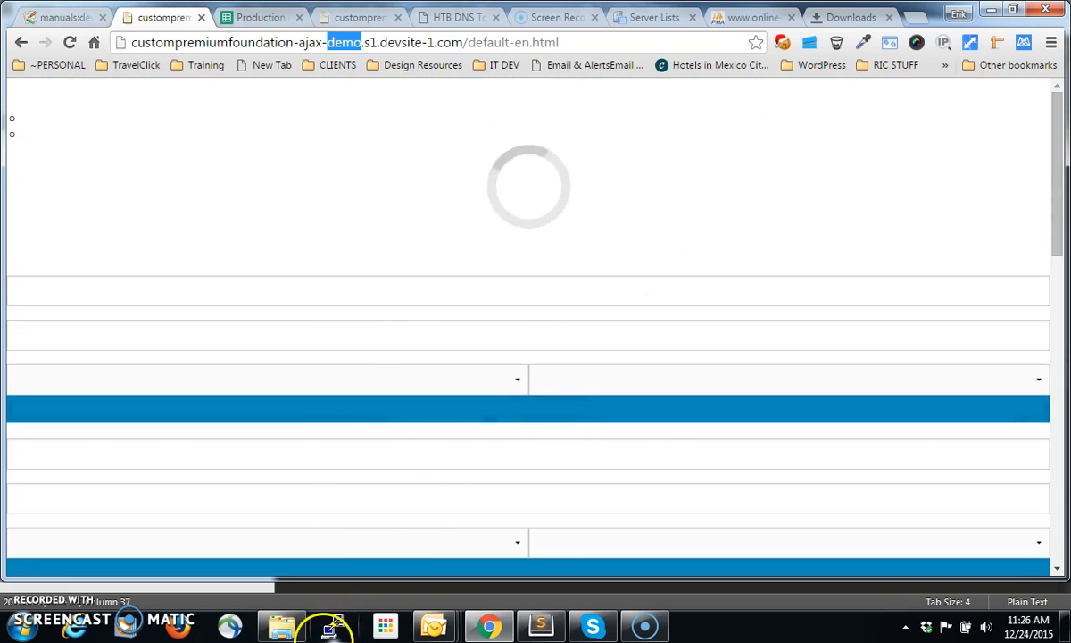
Launch PuTTY and open the saved session s1
{"action": "left_click", "coordinate": [332, 628]}
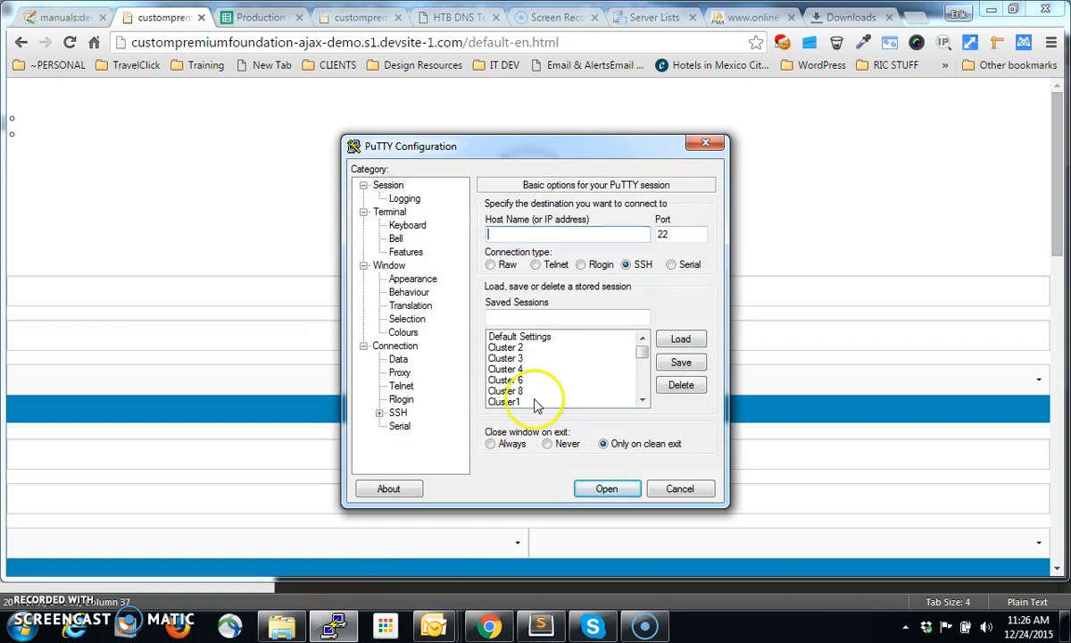
{"action": "left_click_drag", "start_coordinate": [641, 352], "coordinate": [640, 395]}
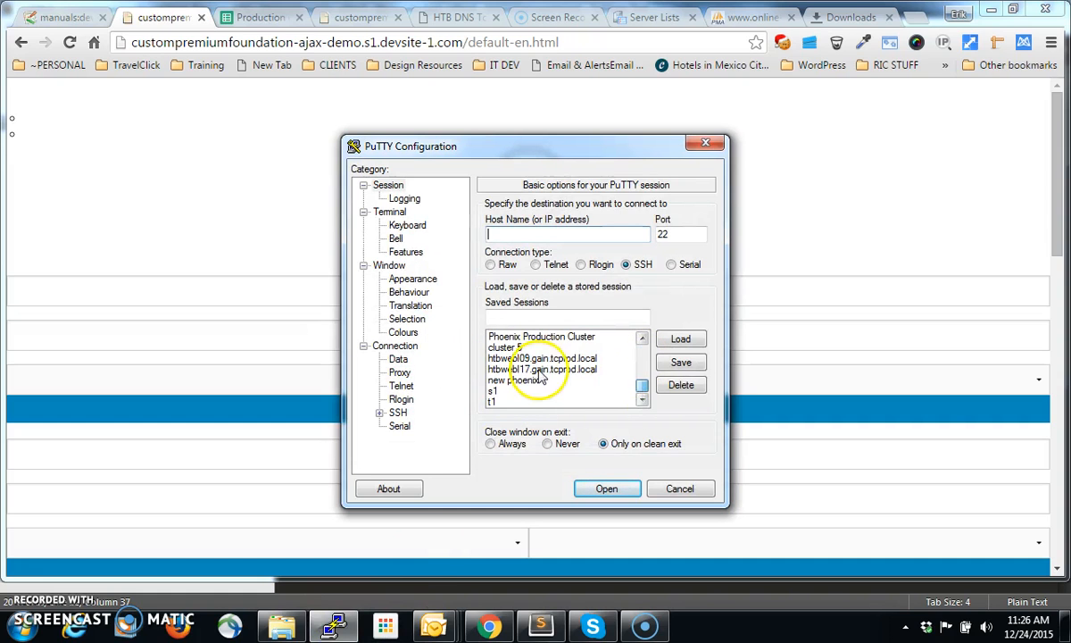
{"action": "left_click", "coordinate": [494, 390]}
{"action": "left_click", "coordinate": [607, 489]}
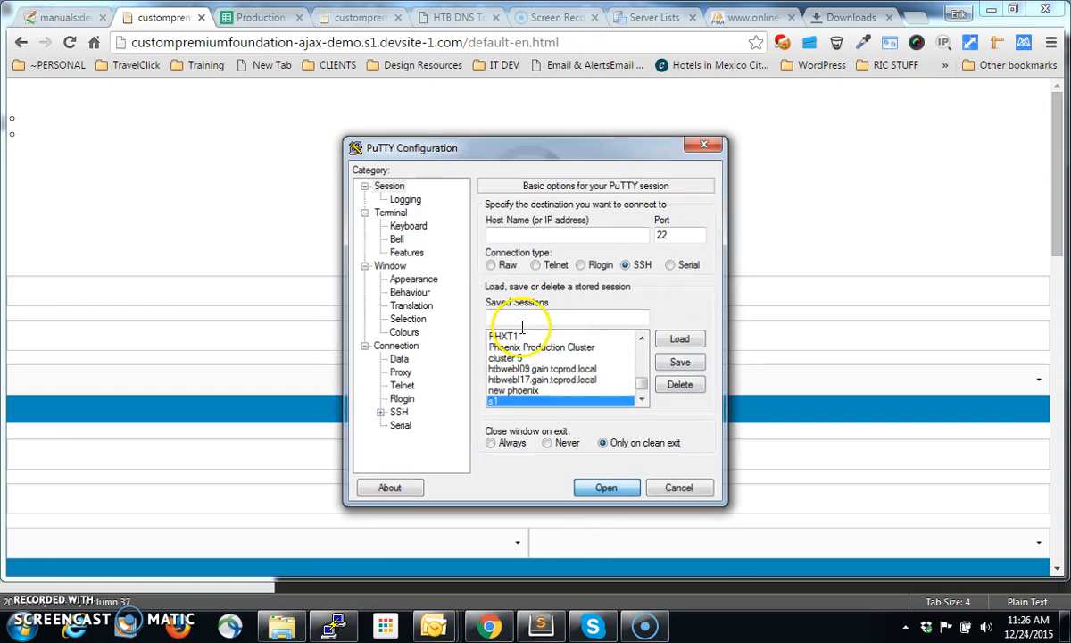
Log in to the s1.devsite-1.com server with the account username and password
{"action": "type", "text": "evce"}
{"action": "key", "text": "BackSpace"}
{"action": "key", "text": "BackSpace"}
{"action": "key", "text": "BackSpace"}
{"action": "key", "text": "BackSpace"}
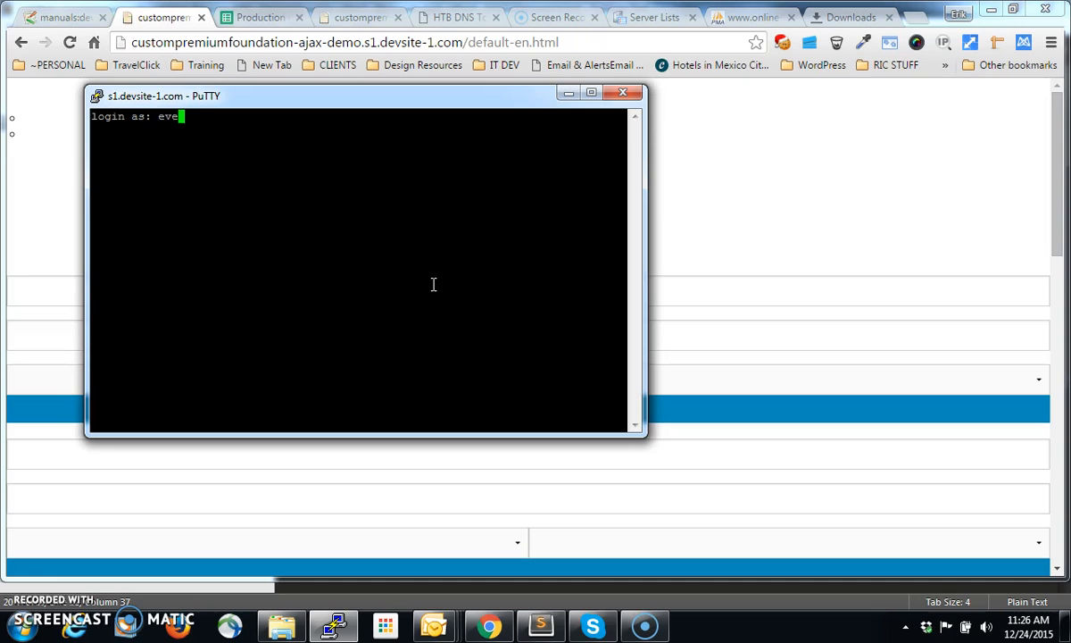
{"action": "key", "text": "Return"}
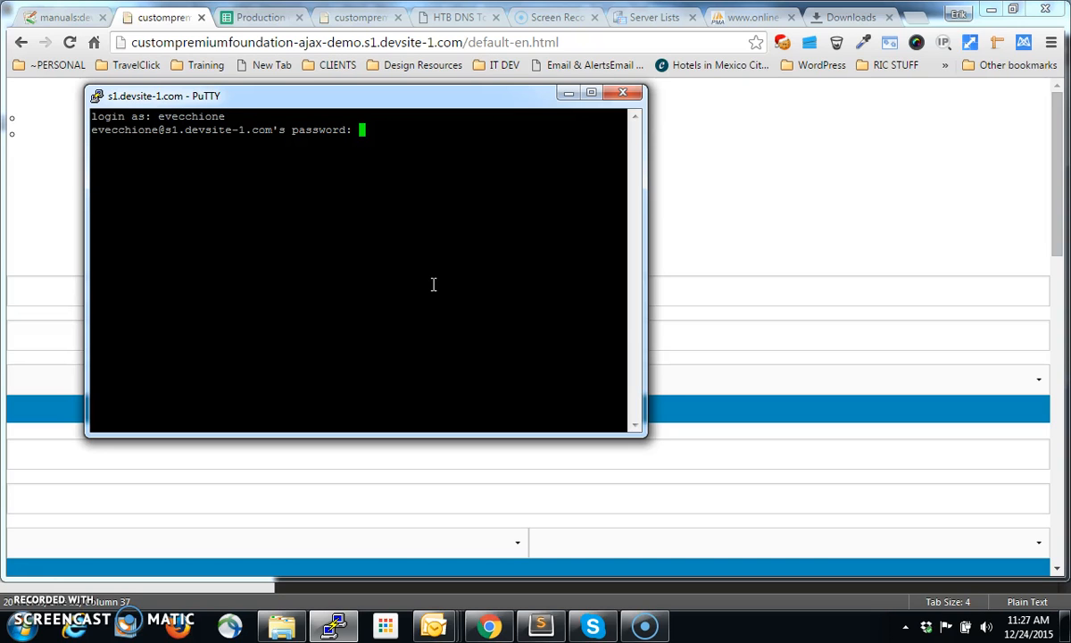
{"action": "key", "text": "Return"}
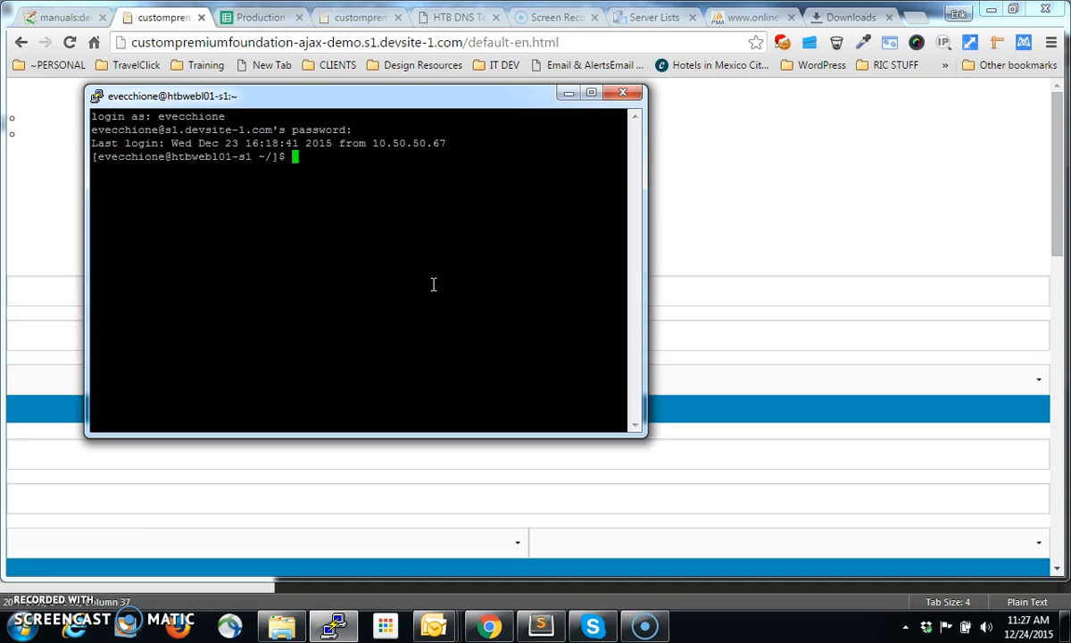
Run "go custompremiumfoundation-ajax-demo" to change to the demo site's httpdocs folder
{"action": "type", "text": "go custompremiumfoundation"}
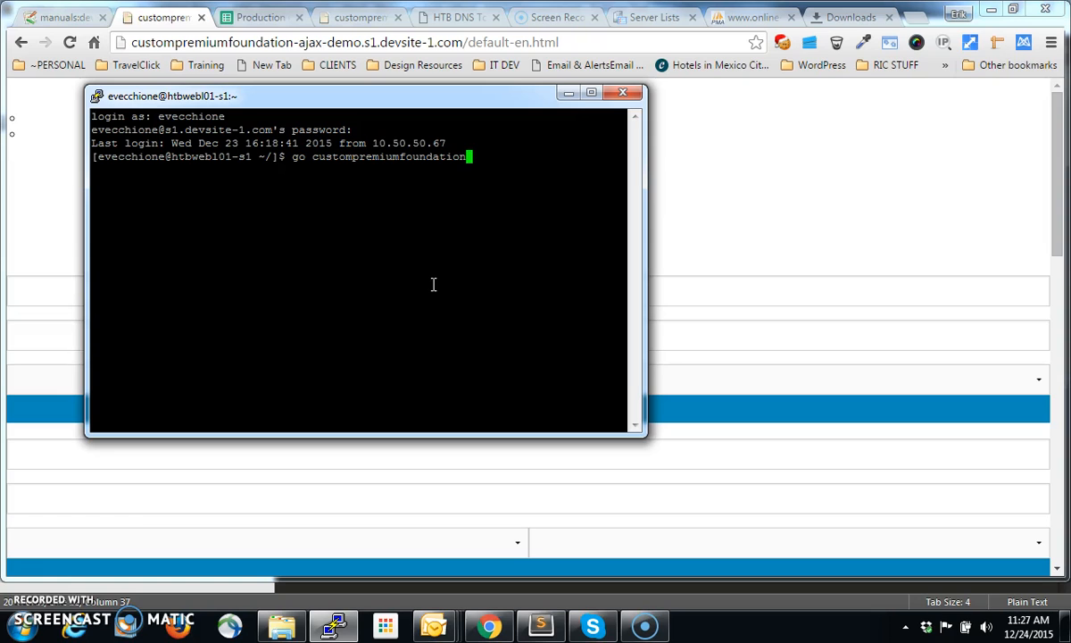
{"action": "type", "text": "-ajax-demo"}
{"action": "key", "text": "Return"}
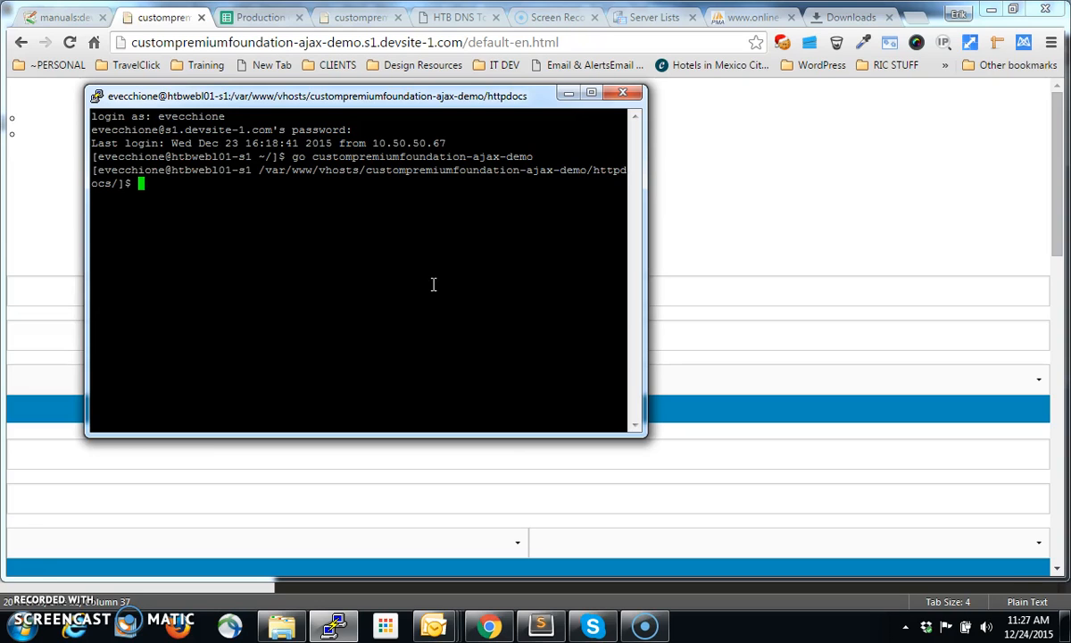
Run svn update in the demo site's folder, supplying the SVN account password and answering no to storing it unencrypted
{"action": "type", "text": "svn update"}
{"action": "key", "text": "Return"}
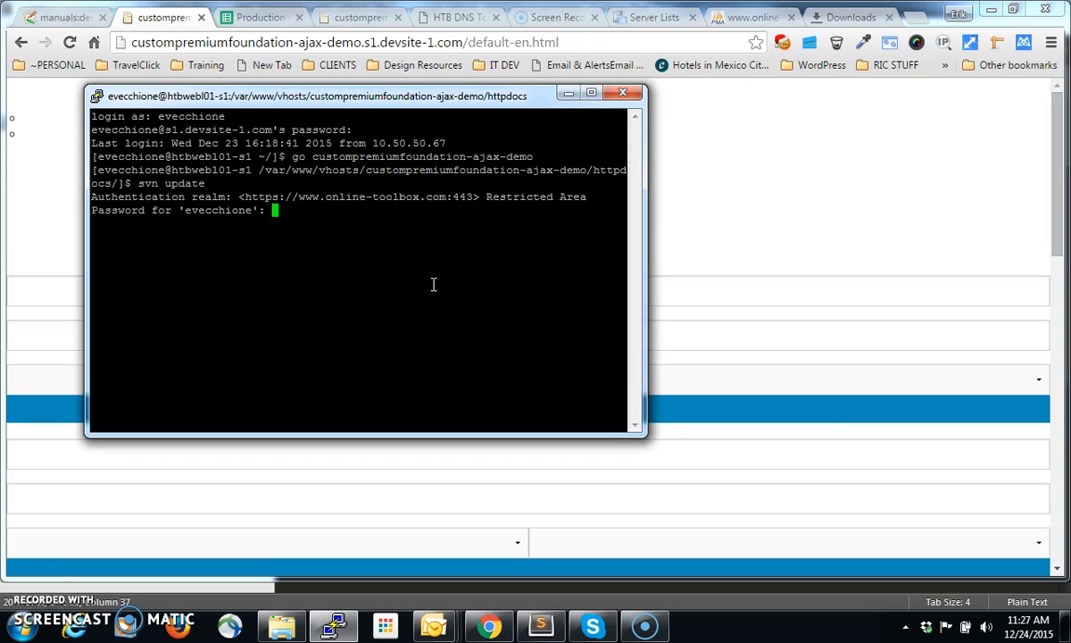
{"action": "key", "text": "Return"}
{"action": "type", "text": "no"}
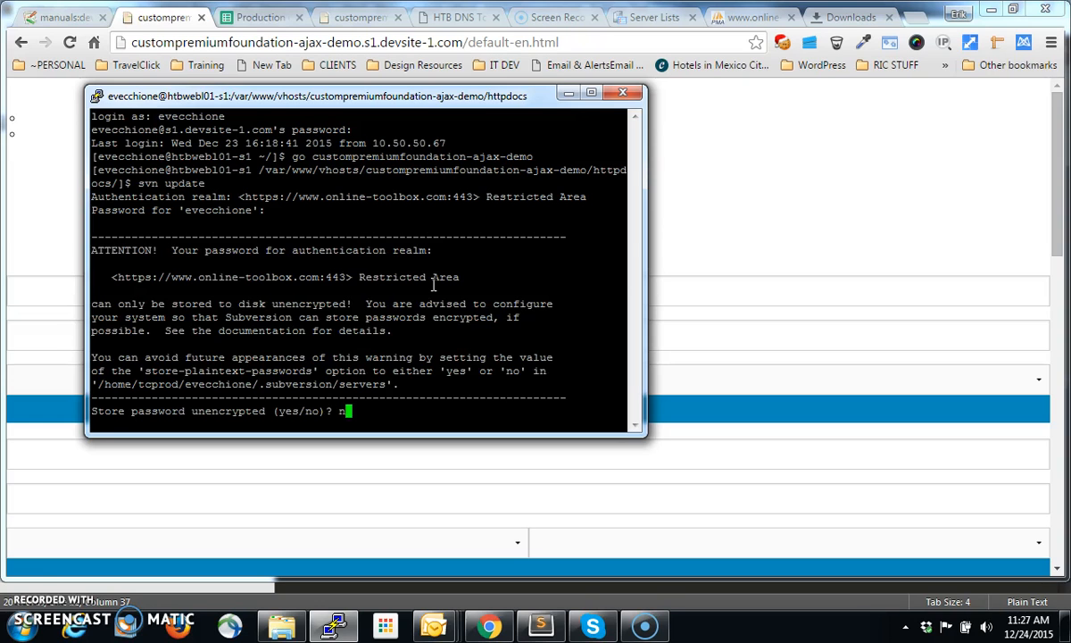
{"action": "key", "text": "Return"}
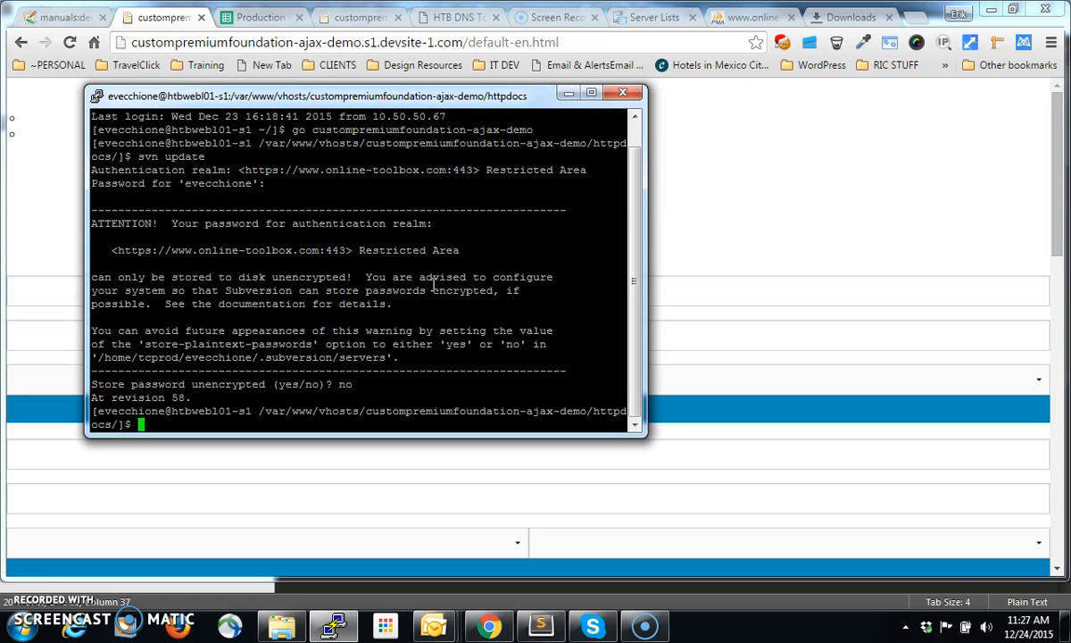
Minimize the terminal, switch to the HTB DNS Tools page in Chrome and log in with the account username and password
{"action": "left_click", "coordinate": [576, 93]}
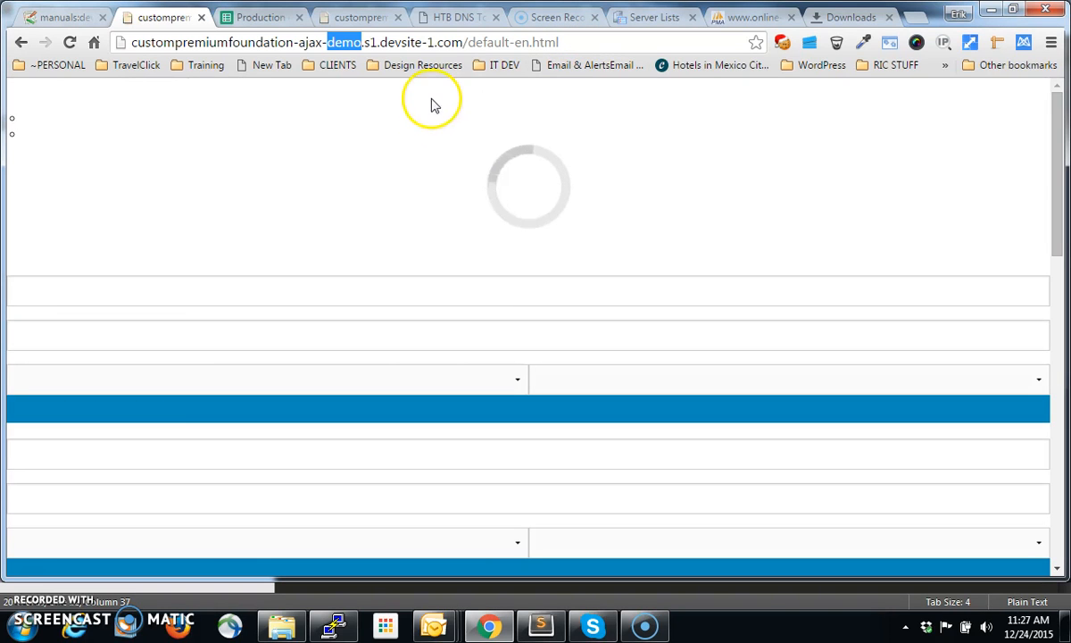
{"action": "left_click", "coordinate": [453, 18]}
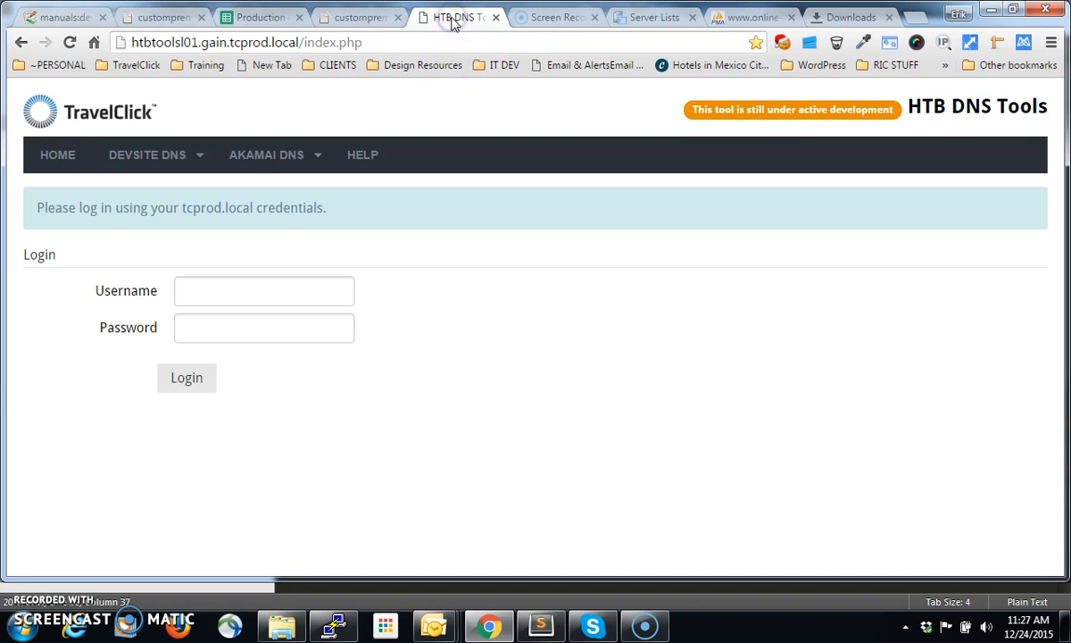
{"action": "left_click", "coordinate": [284, 295]}
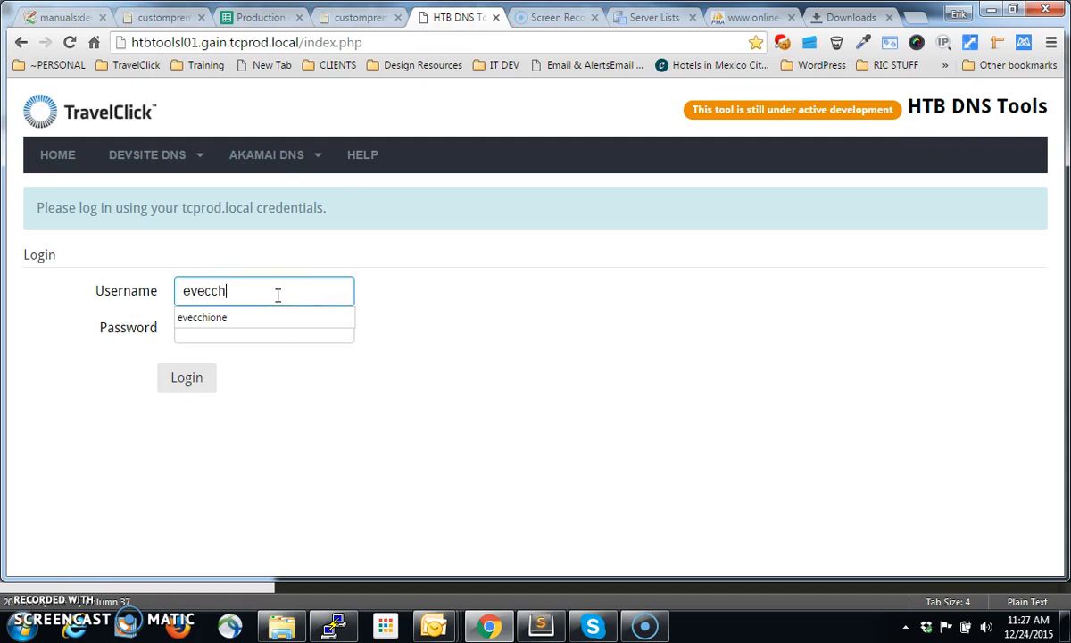
{"action": "left_click", "coordinate": [388, 342]}
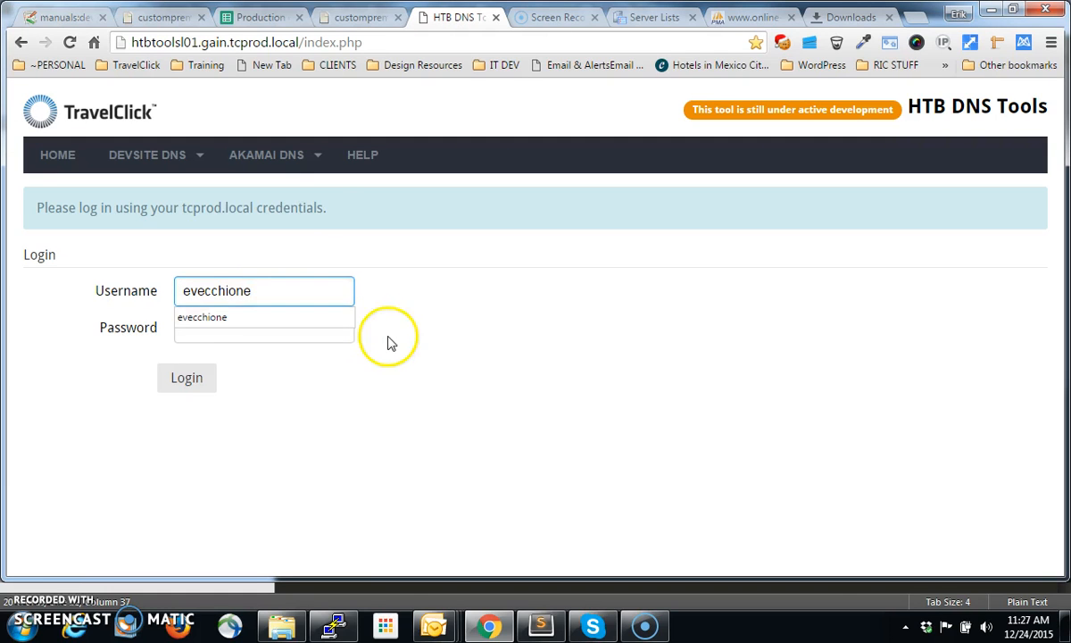
{"action": "left_click", "coordinate": [306, 334]}
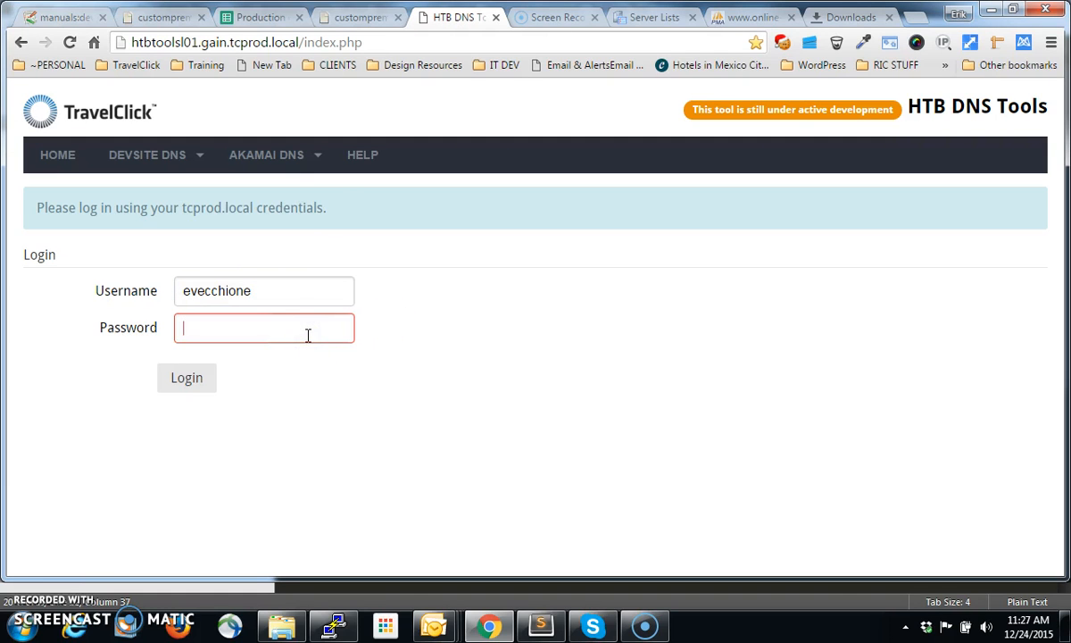
{"action": "type", "text": "***"}
{"action": "key", "text": "Return"}
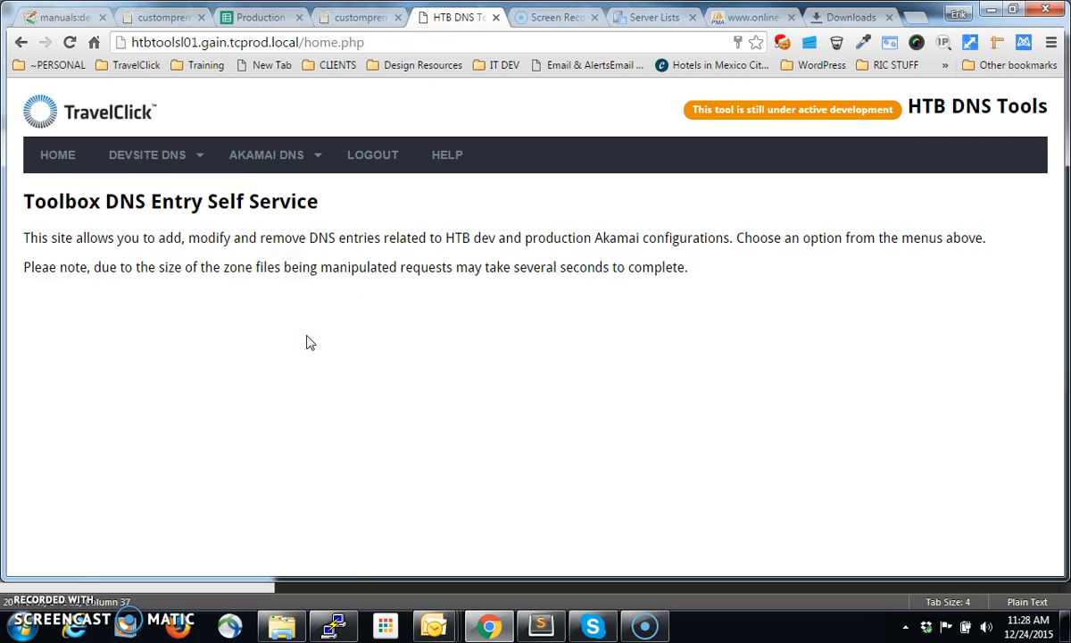
Open the Add Devsite DNS form and examine the site code field and the available servers, including Atlanta Staging 1 and Atlanta Test 1
{"action": "mouse_move", "coordinate": [162, 158]}
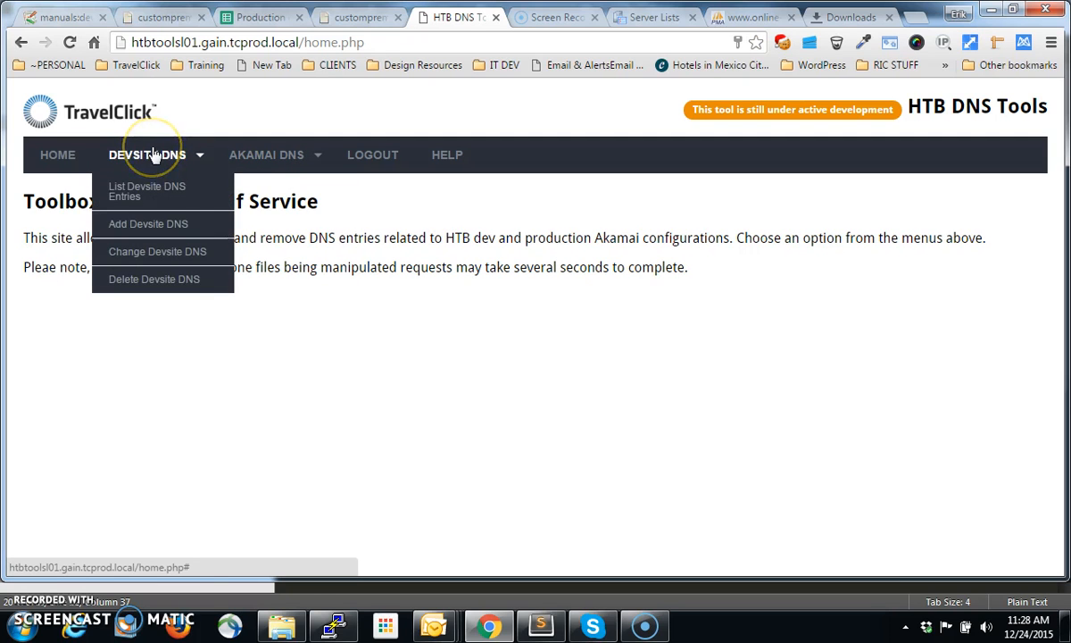
{"action": "left_click", "coordinate": [156, 225]}
{"action": "left_click", "coordinate": [301, 276]}
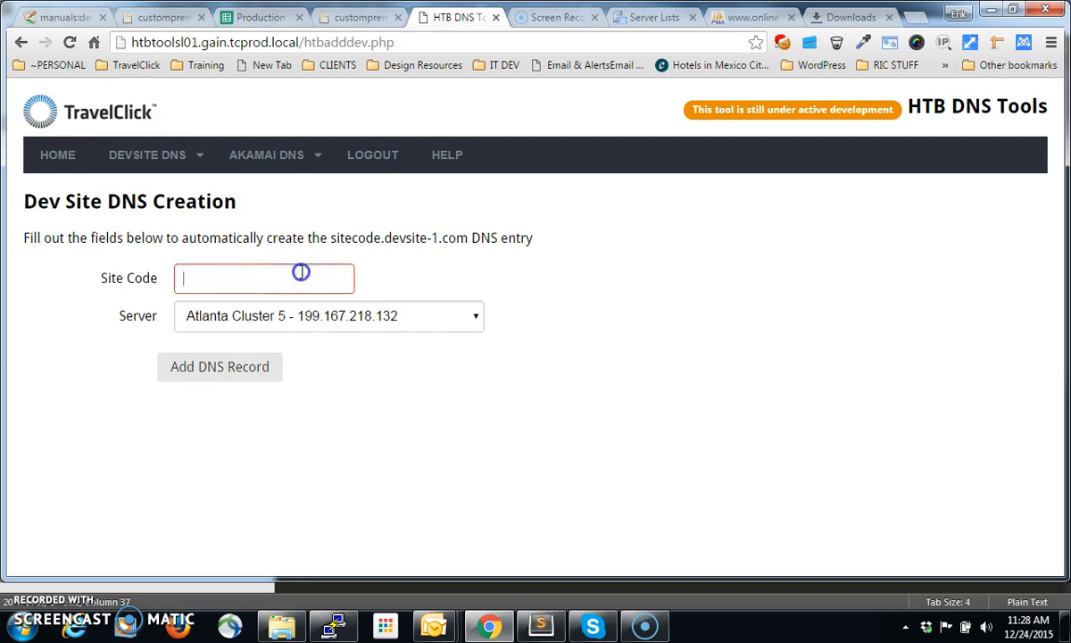
{"action": "left_click", "coordinate": [424, 315]}
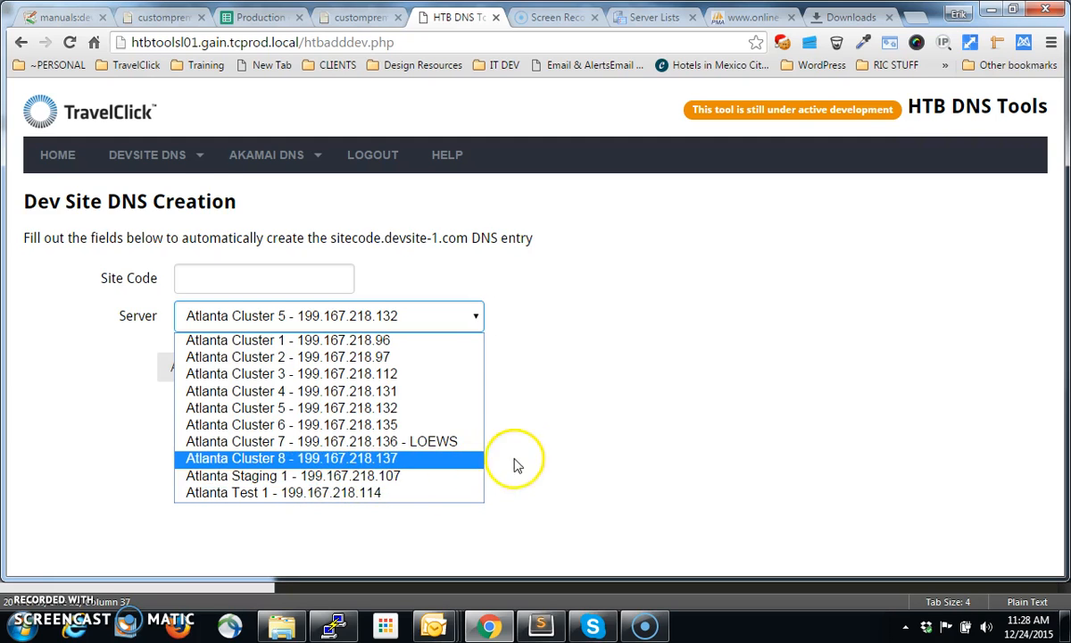
{"action": "left_click", "coordinate": [545, 455]}
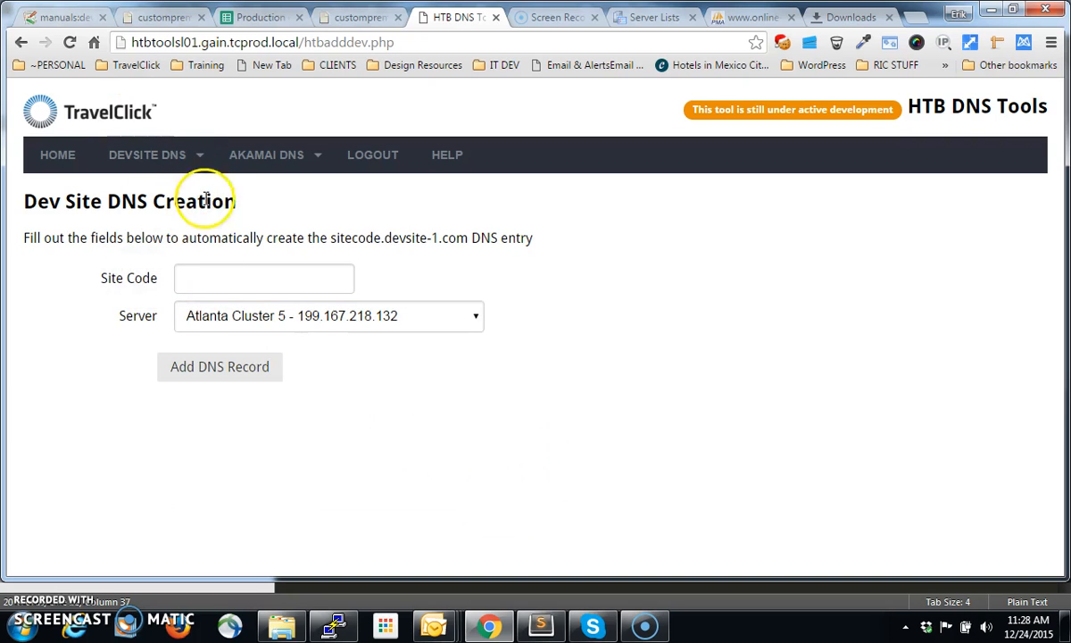
{"action": "left_click", "coordinate": [268, 316]}
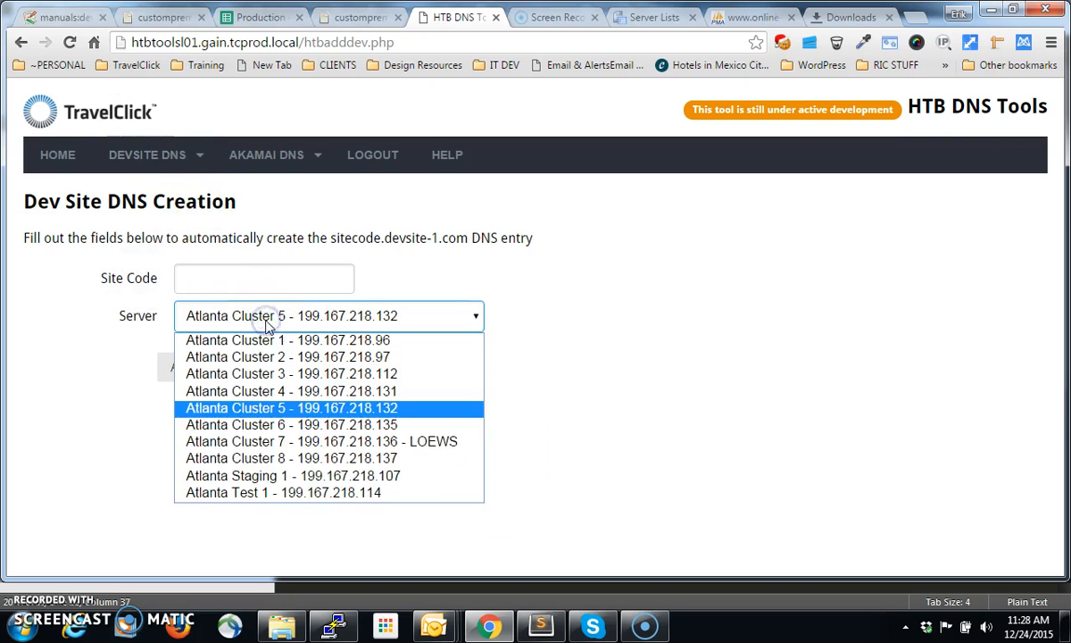
{"action": "left_click", "coordinate": [331, 484]}
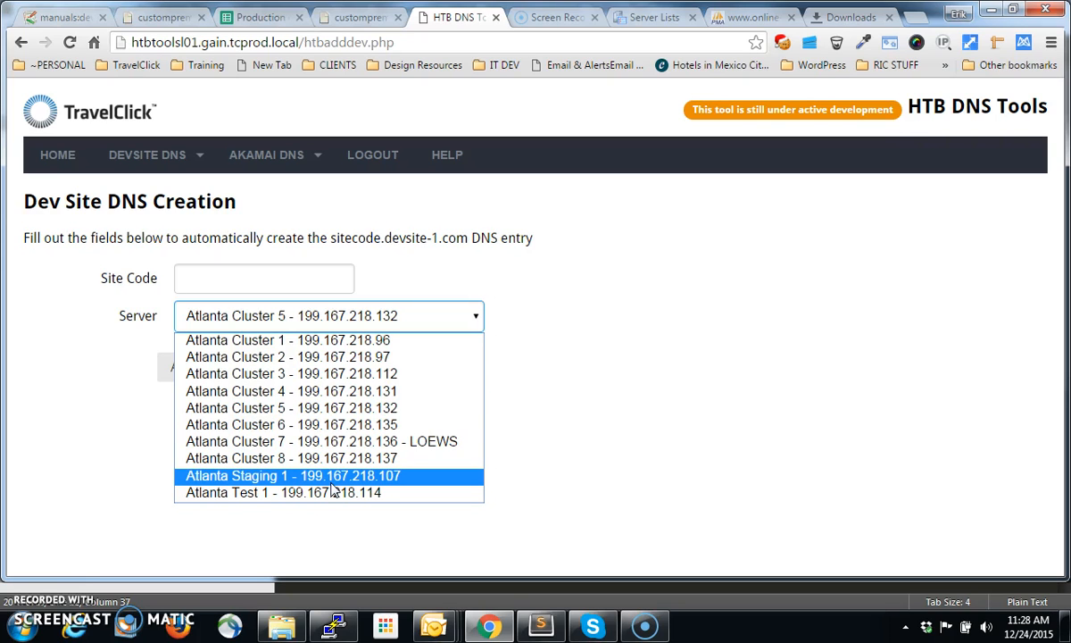
{"action": "left_click", "coordinate": [327, 476]}
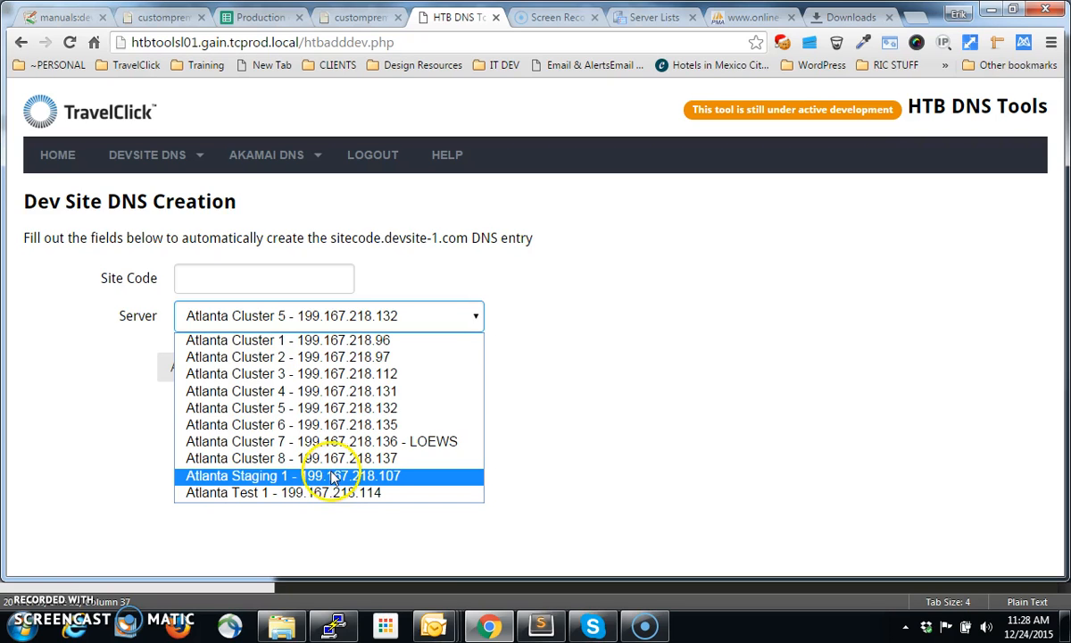
{"action": "left_click", "coordinate": [585, 497]}
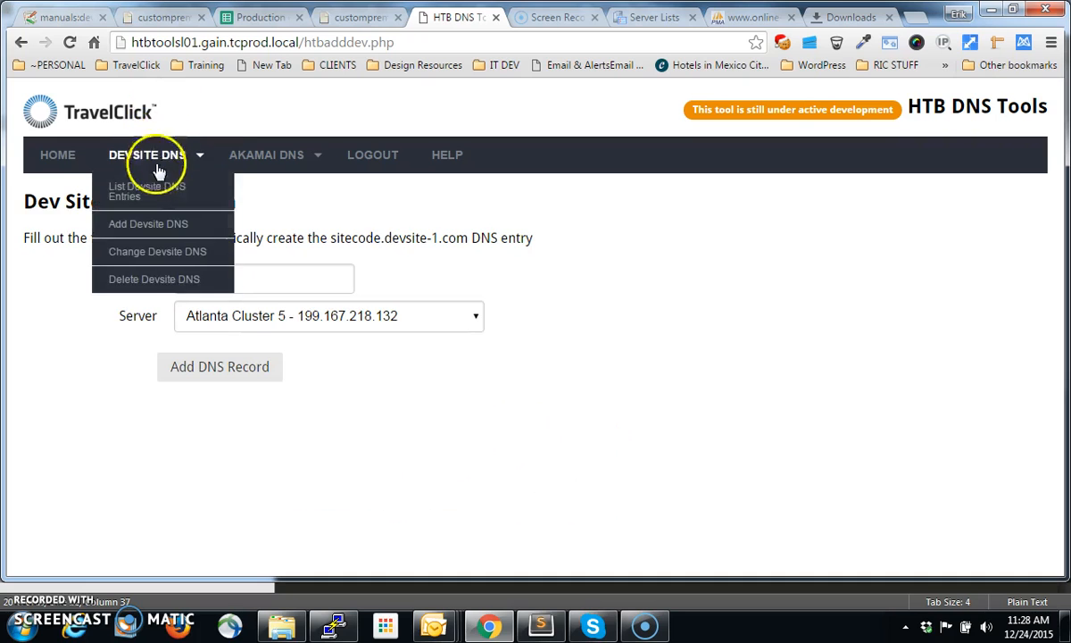
List the devsite DNS entries, filter them by "custom" and highlight the custompremiumfoundation-ajax-demo sitecode and its server
{"action": "left_click", "coordinate": [156, 185]}
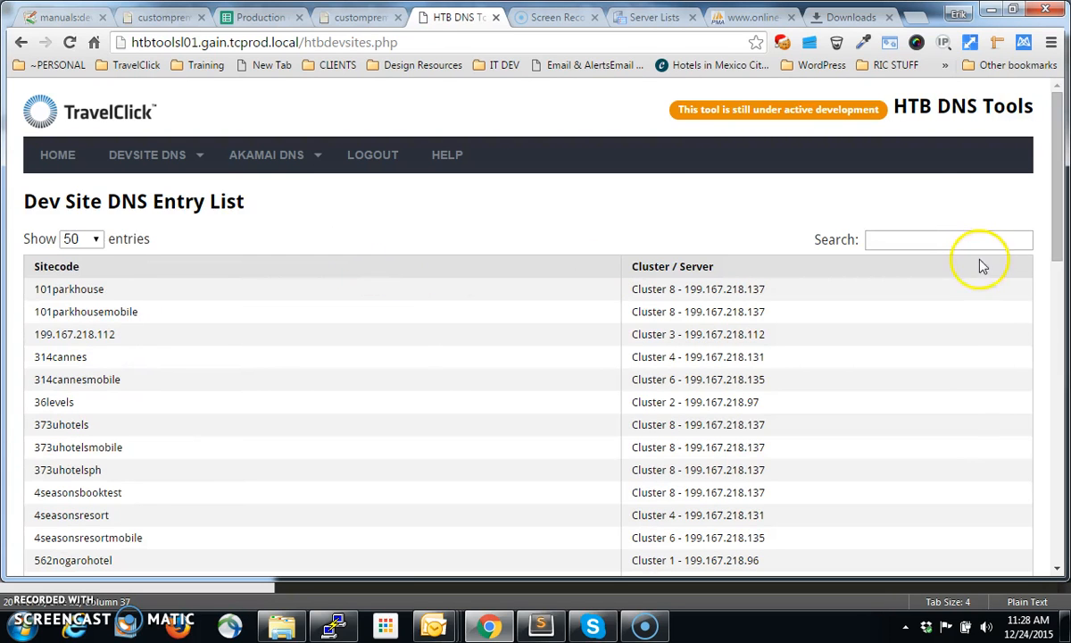
{"action": "left_click", "coordinate": [964, 241]}
{"action": "type", "text": "custom"}
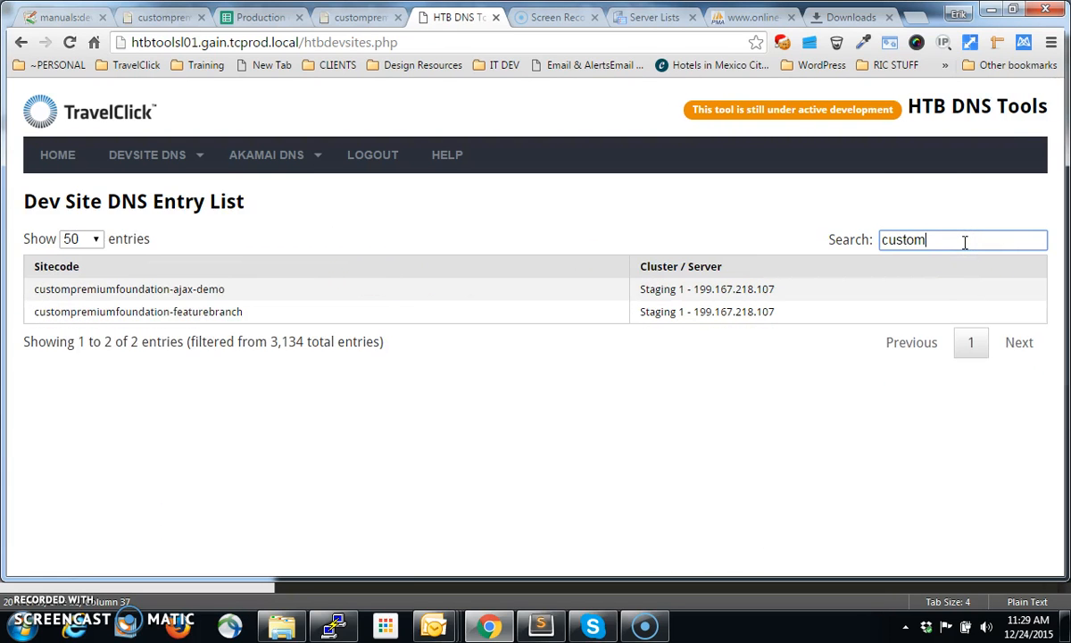
{"action": "left_click_drag", "start_coordinate": [234, 293], "coordinate": [29, 286]}
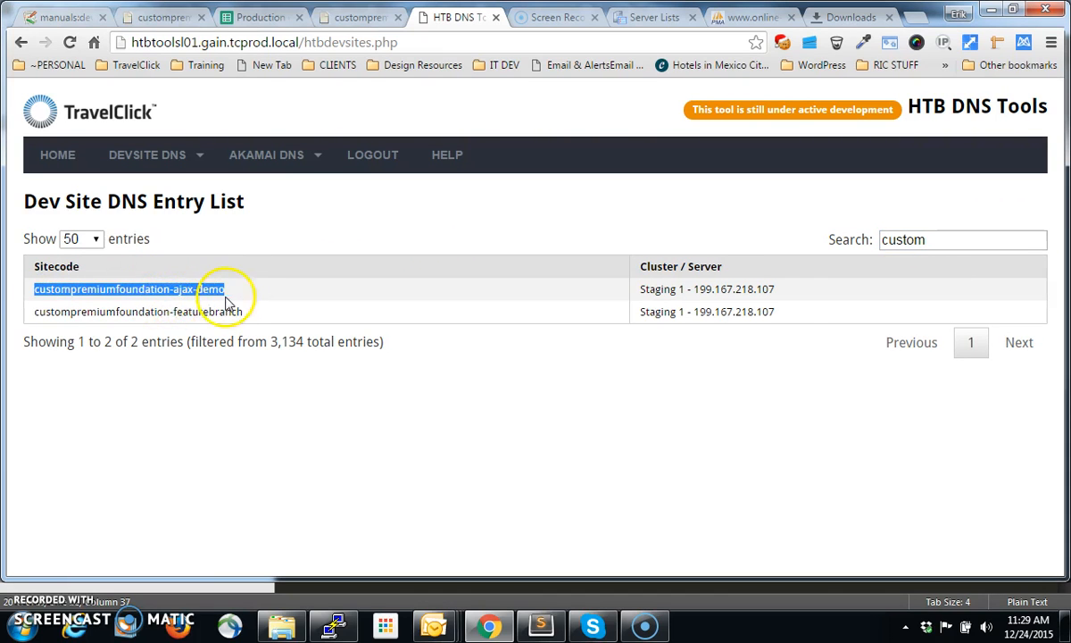
{"action": "left_click_drag", "start_coordinate": [775, 290], "coordinate": [630, 289]}
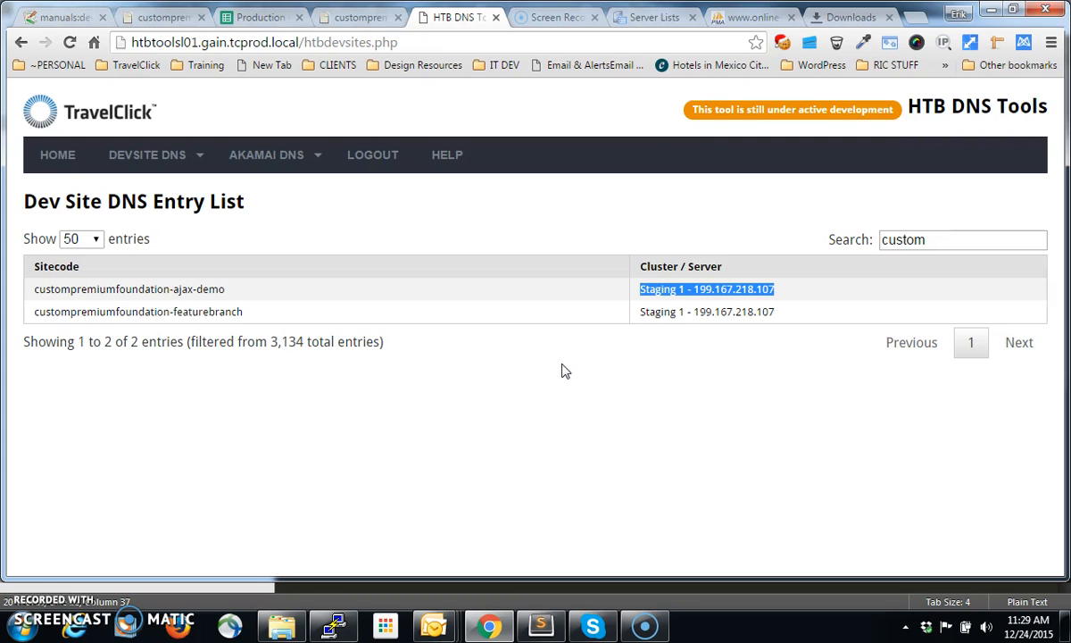
On the demo site's page, remove "s1." from the address and load custompremiumfoundation-ajax-demo.devsite-1.com/default-en.html
{"action": "left_click", "coordinate": [161, 20]}
{"action": "left_click", "coordinate": [373, 42]}
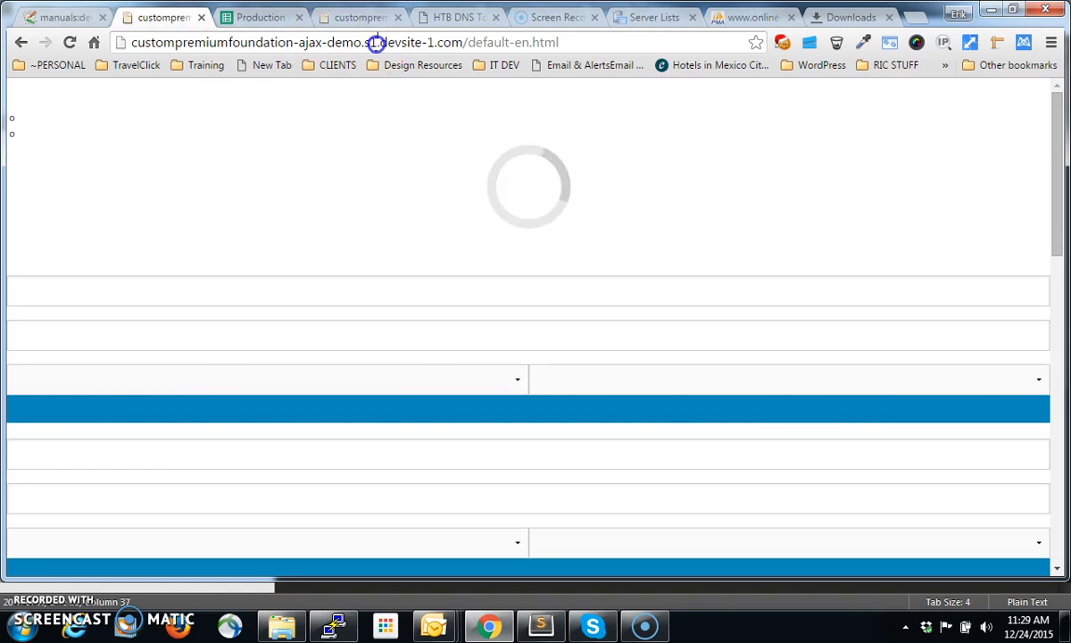
{"action": "key", "text": "BackSpace"}
{"action": "key", "text": "BackSpace"}
{"action": "key", "text": "BackSpace"}
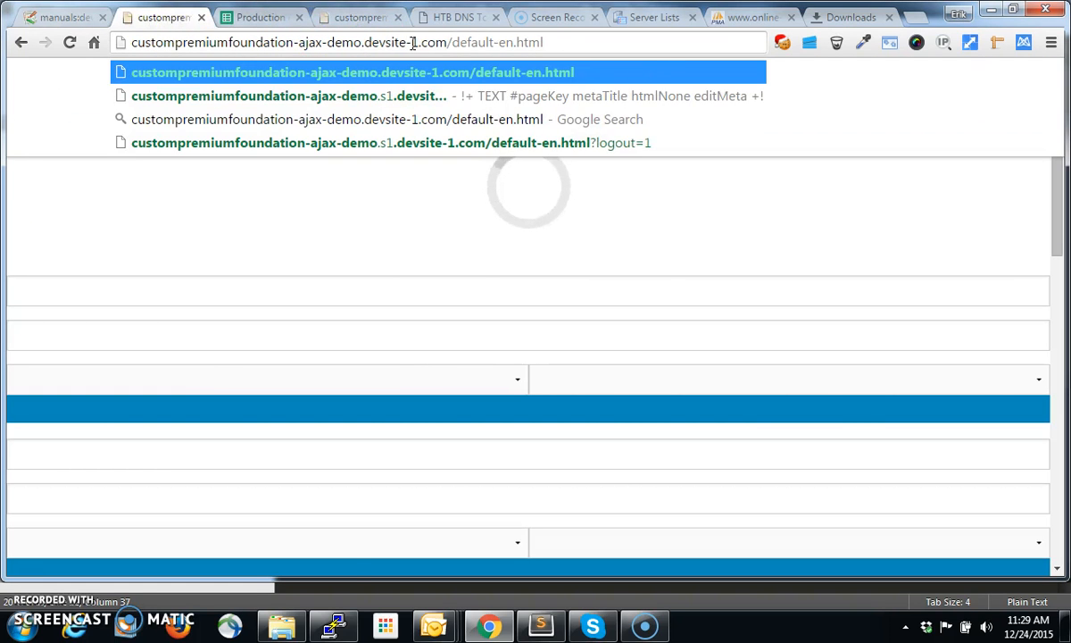
{"action": "key", "text": "Return"}
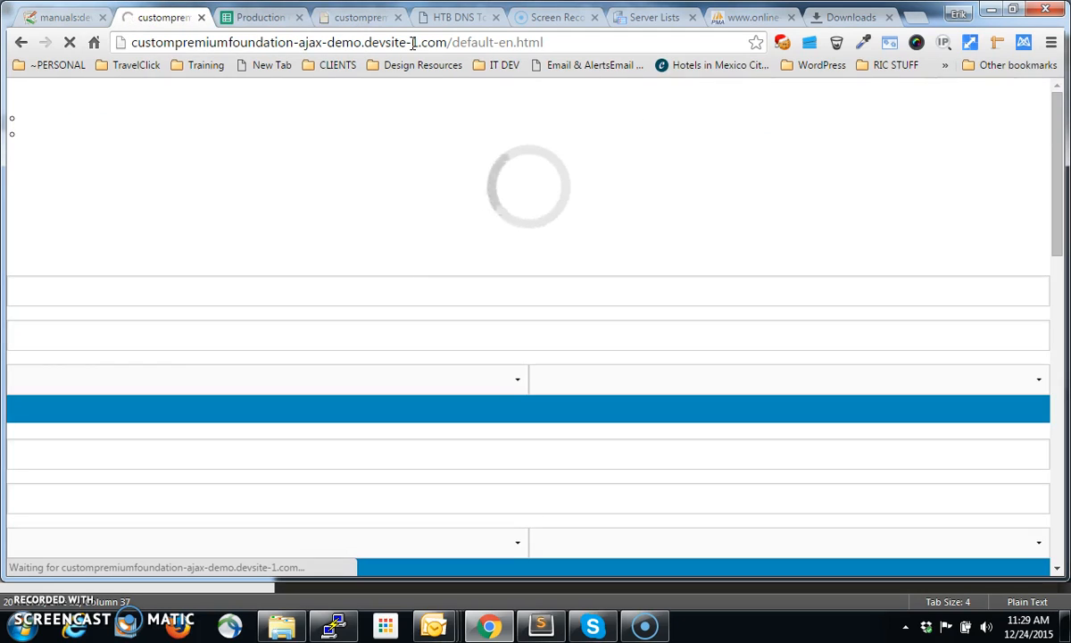